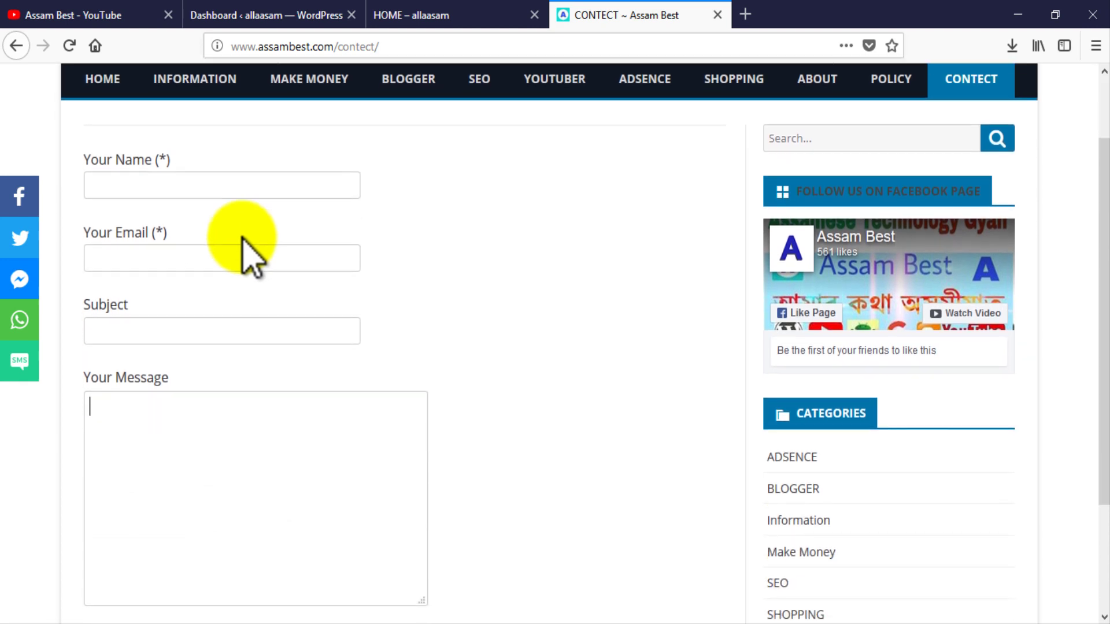
# Examine the name, email, subject and message fields of the reference contact form on the Assam Best site
pyautogui.scroll(-3, 242, 283)
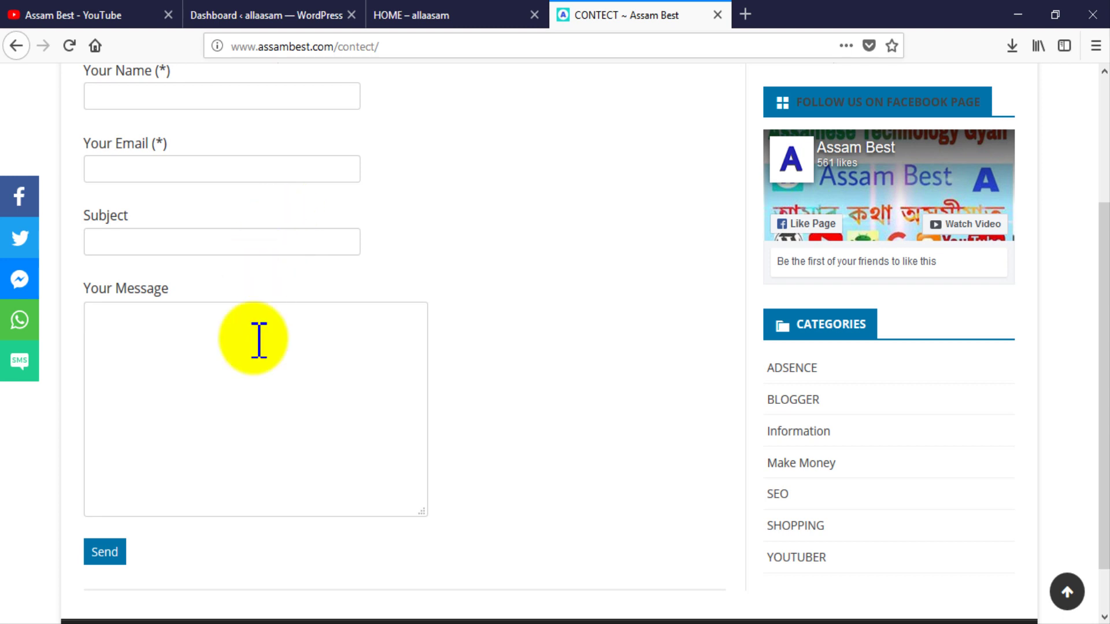
pyautogui.click(206, 378)
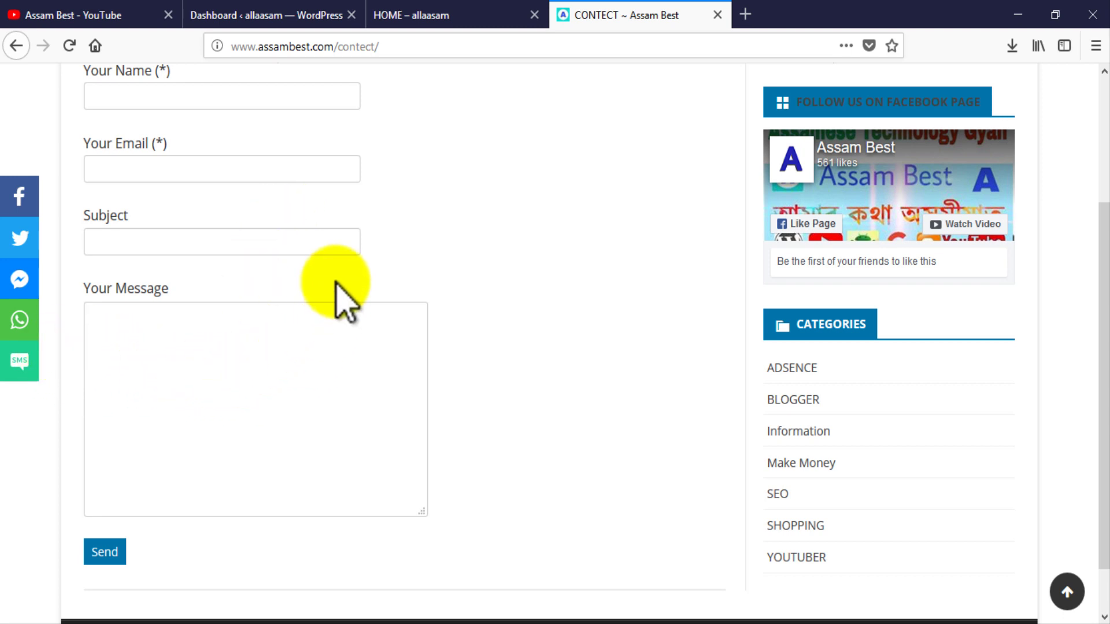
pyautogui.scroll(3, 338, 292)
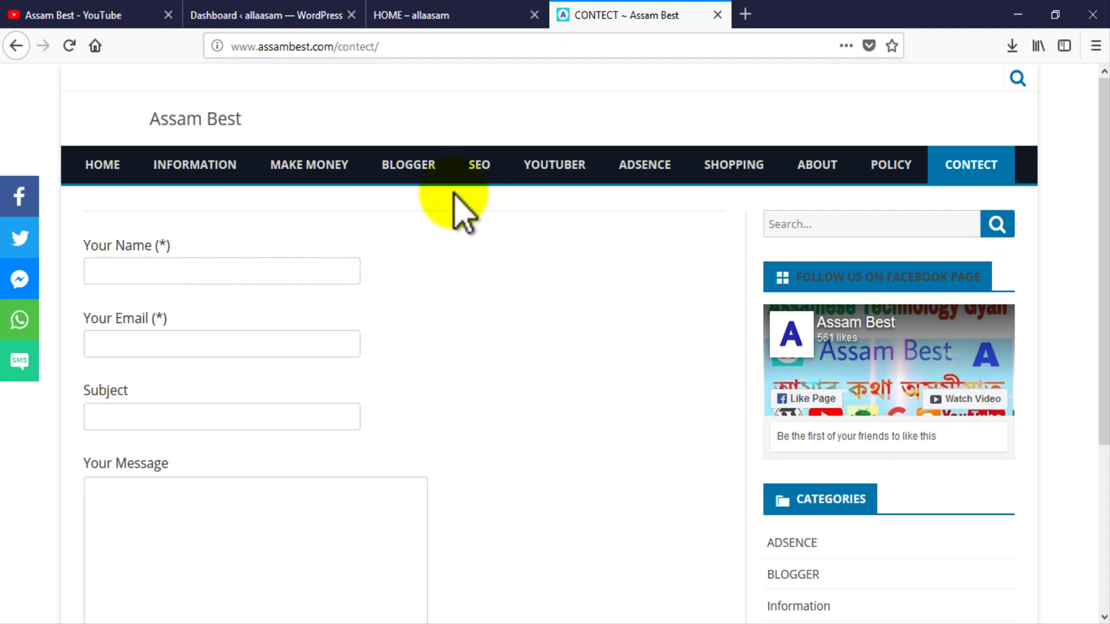
# Check the current content of the Contect Us page on the live allaasam site
pyautogui.click(116, 18)
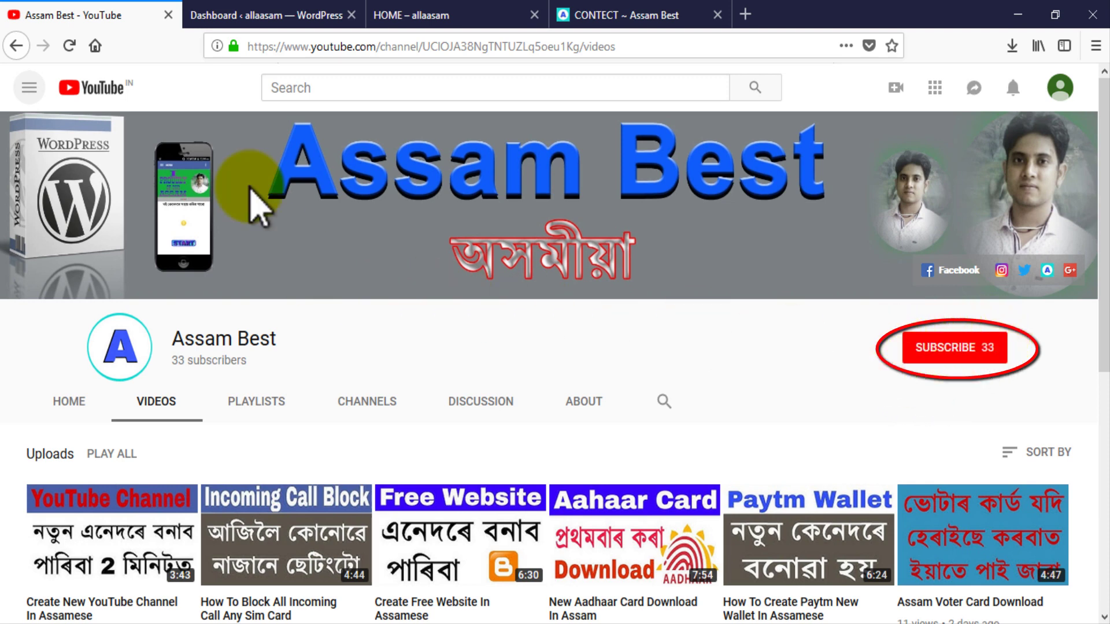
pyautogui.click(289, 15)
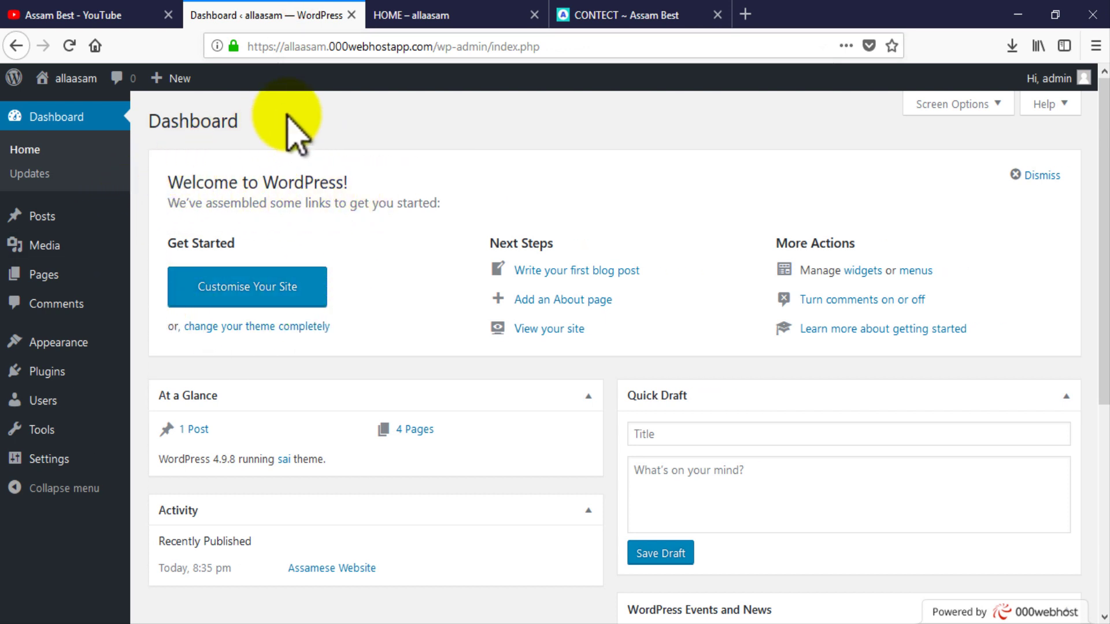
pyautogui.click(452, 16)
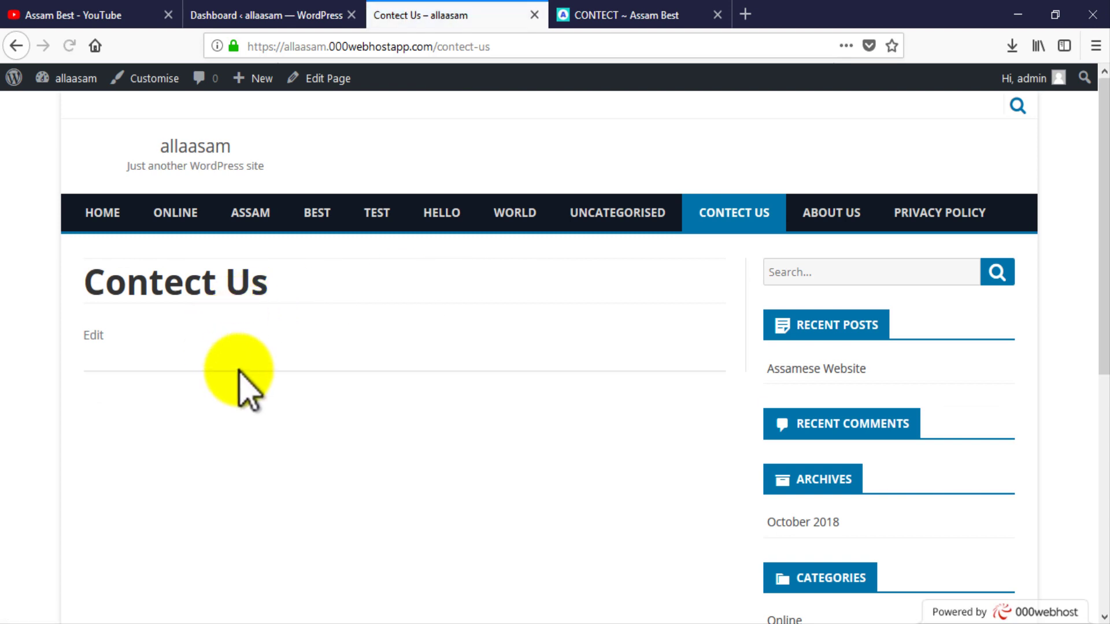
pyautogui.scroll(-7, 241, 372)
pyautogui.scroll(7, 241, 371)
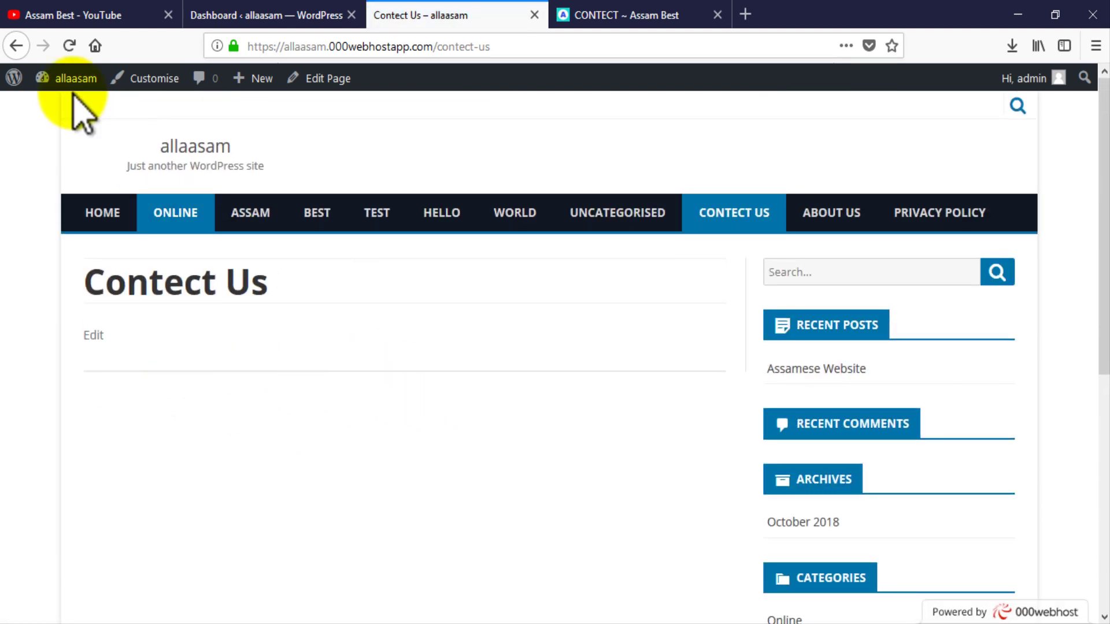
# Find the Contact Form 7 plugin in the WordPress plugin directory, and install and activate it
pyautogui.click(76, 16)
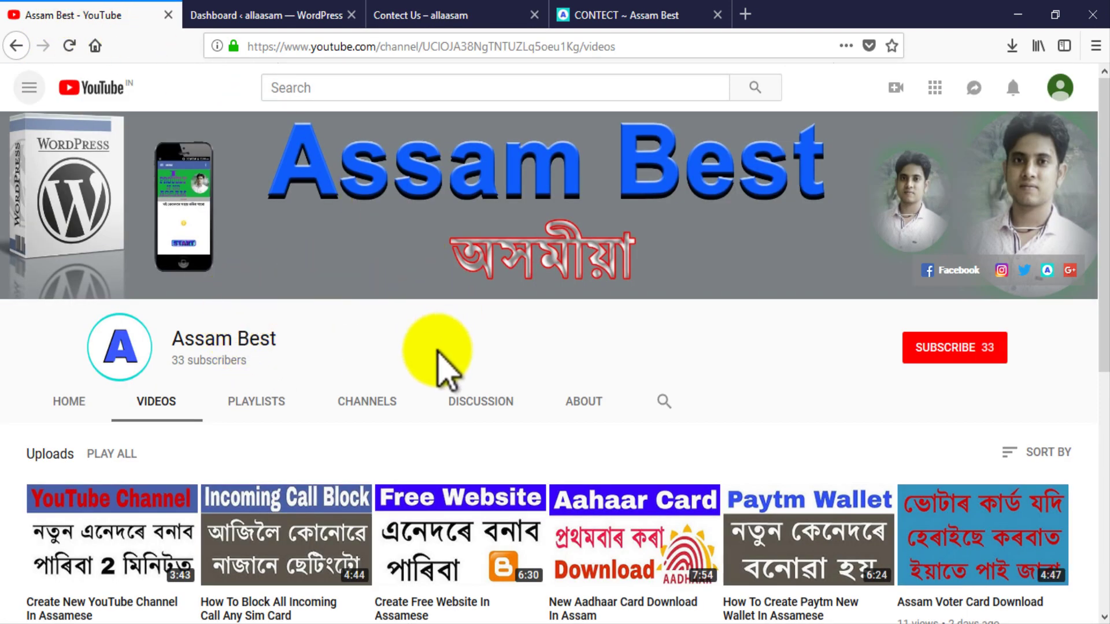
pyautogui.click(285, 14)
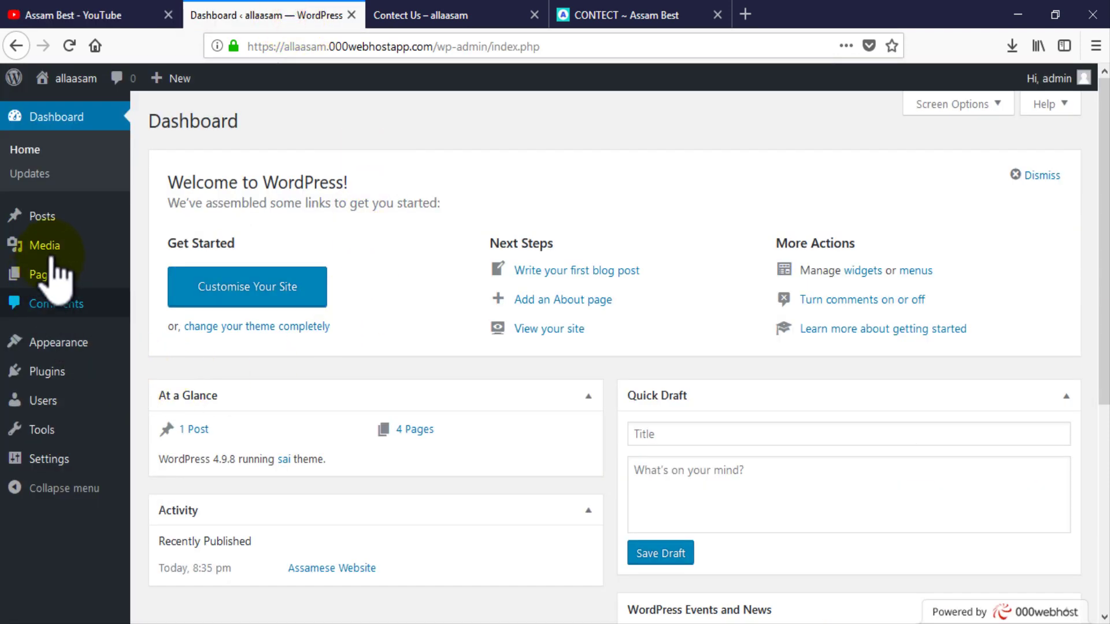
pyautogui.moveTo(55, 232)
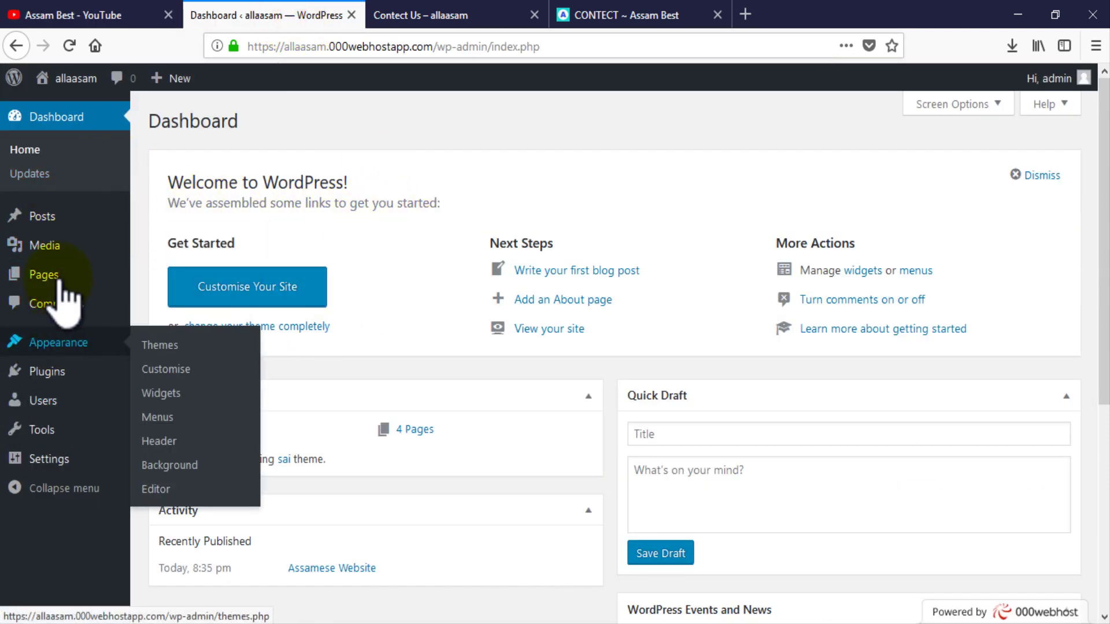
pyautogui.moveTo(68, 263)
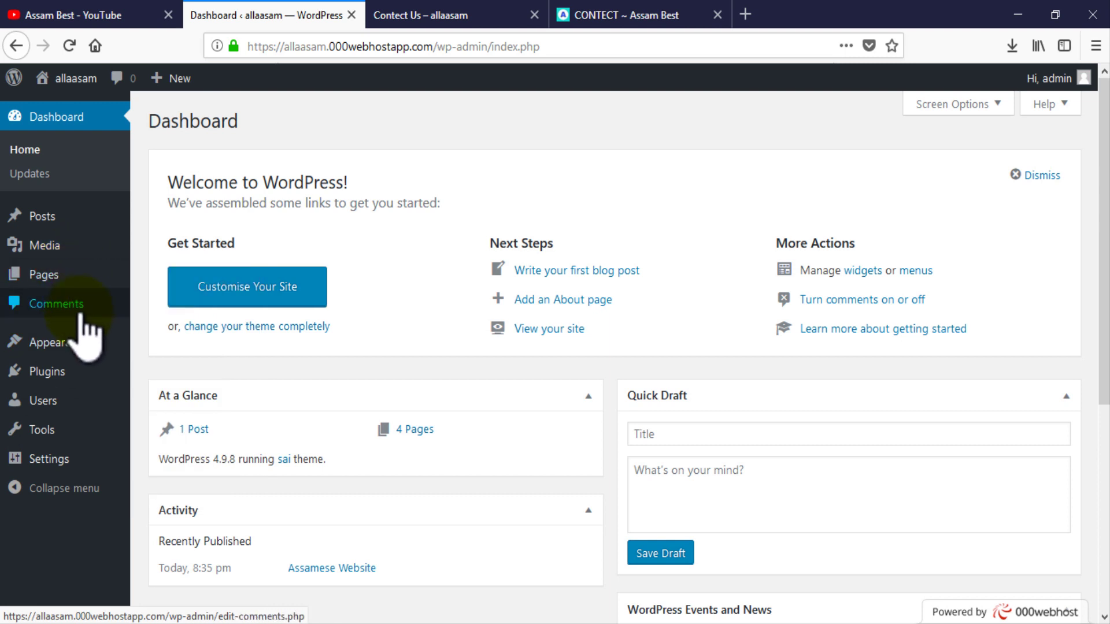
pyautogui.moveTo(52, 393)
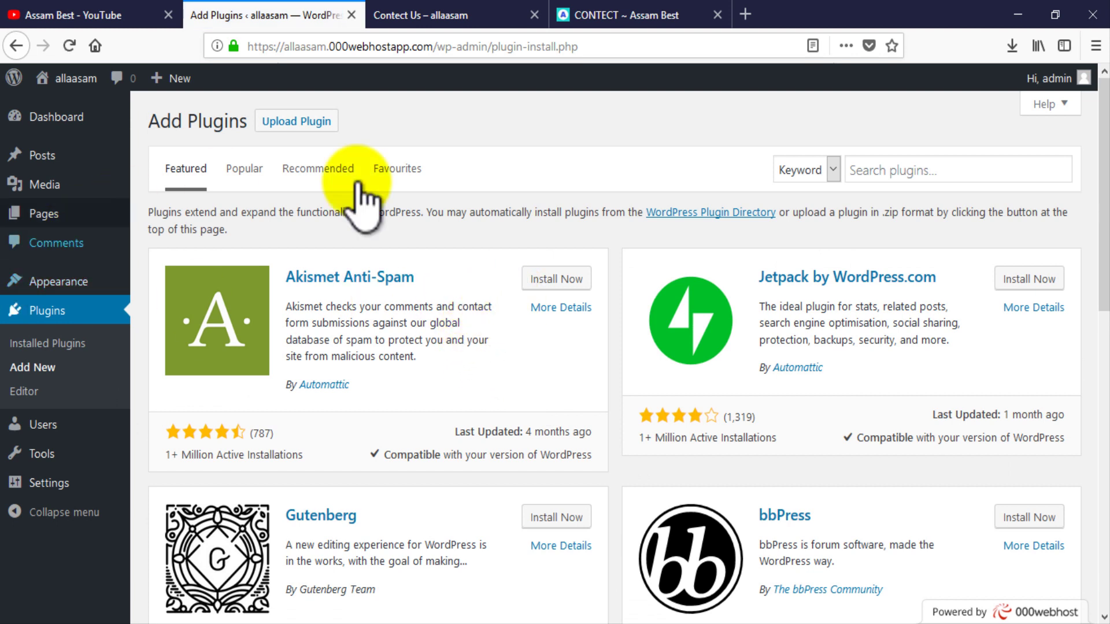
pyautogui.click(906, 173)
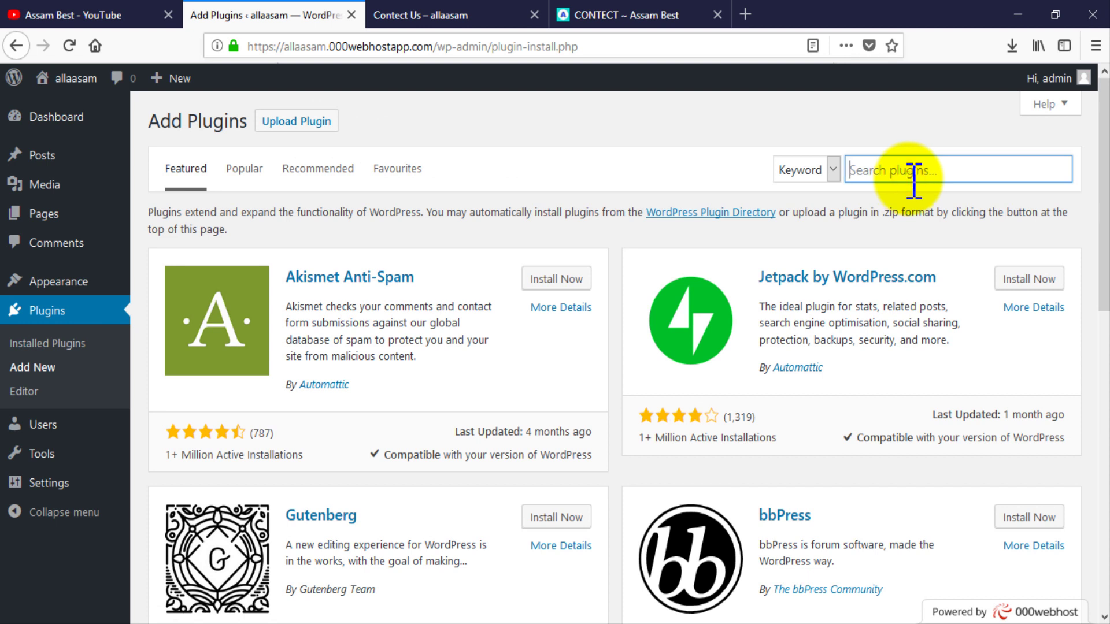
pyautogui.write('ontect Form7')
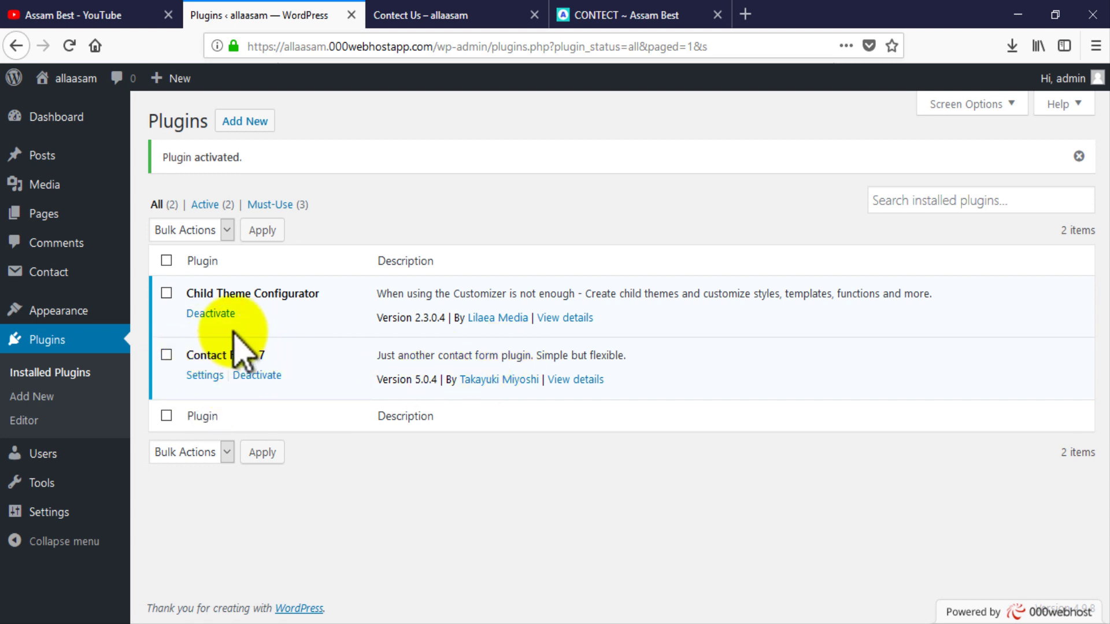
# Copy the shortcode of Contact form 1 from the plugin's list of contact forms
pyautogui.moveTo(53, 276)
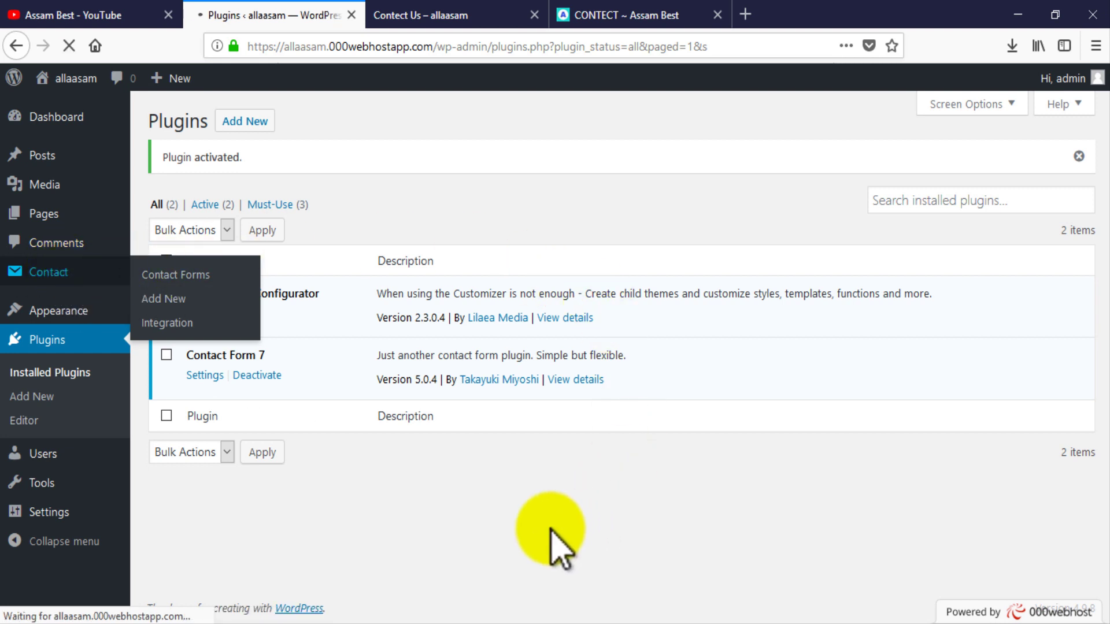
pyautogui.click(84, 341)
pyautogui.click(81, 271)
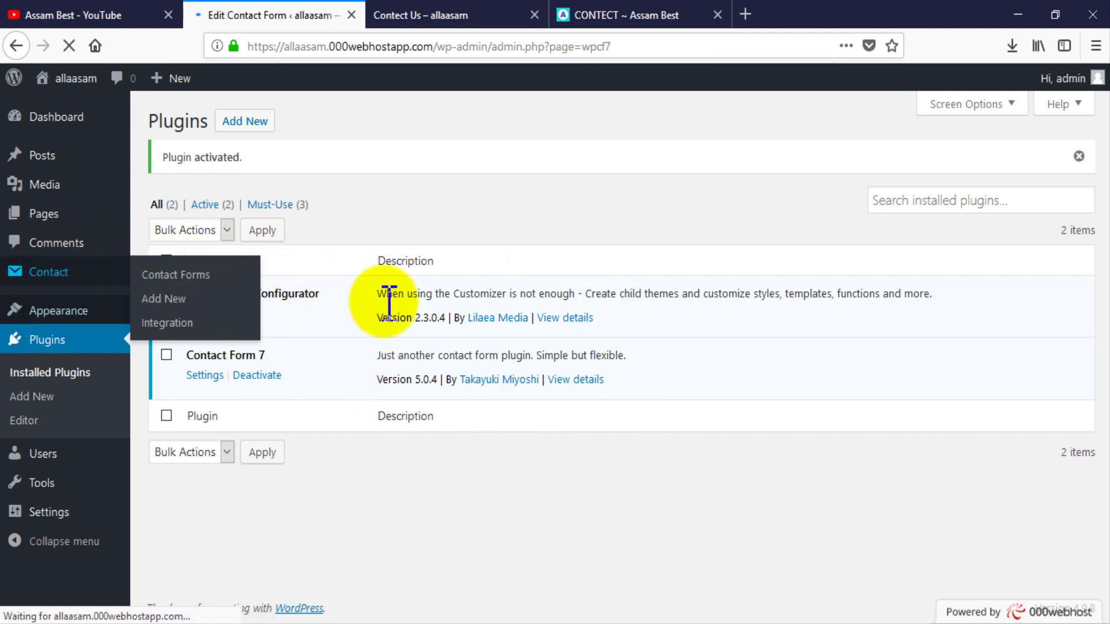
pyautogui.scroll(-1, 421, 433)
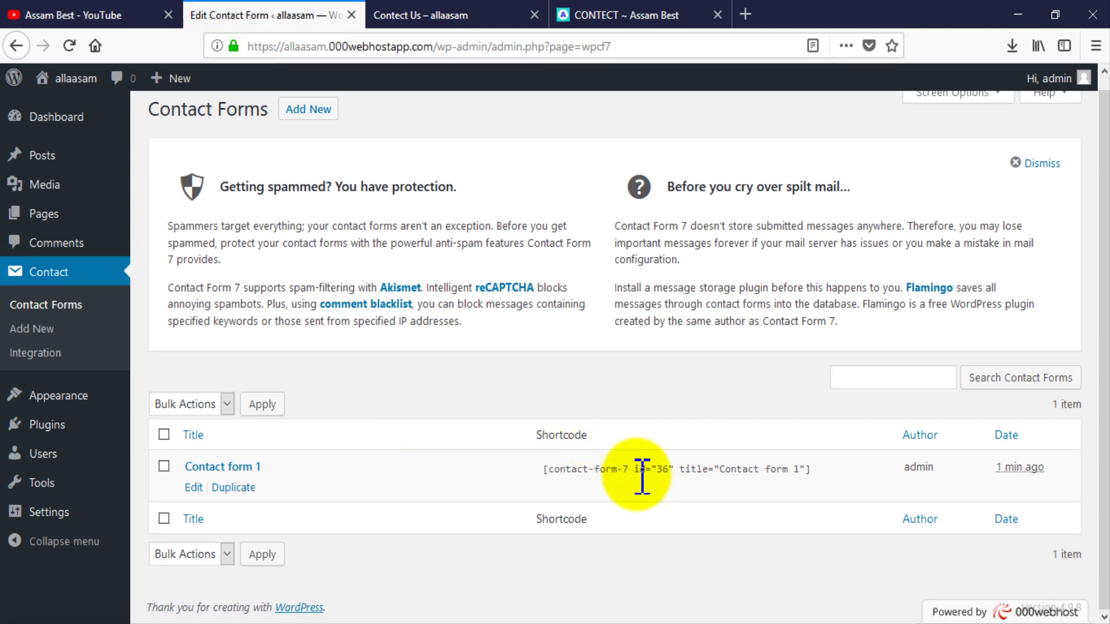
pyautogui.rightClick(590, 469)
pyautogui.click(642, 314)
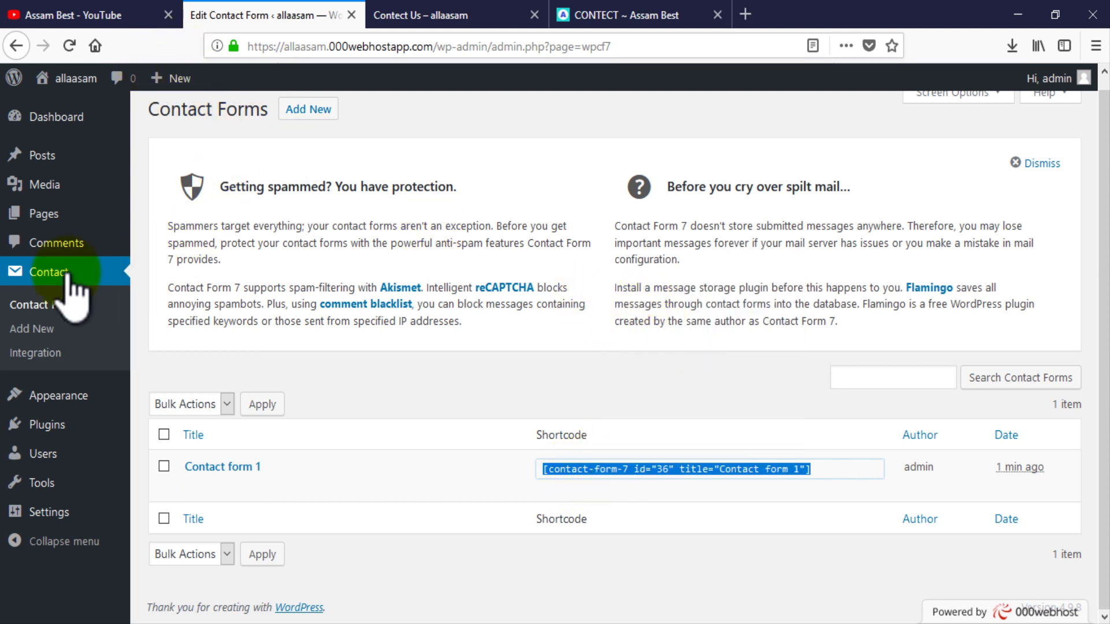
# Open the Contect Us page for editing from the list of site pages
pyautogui.moveTo(44, 184)
pyautogui.click(60, 214)
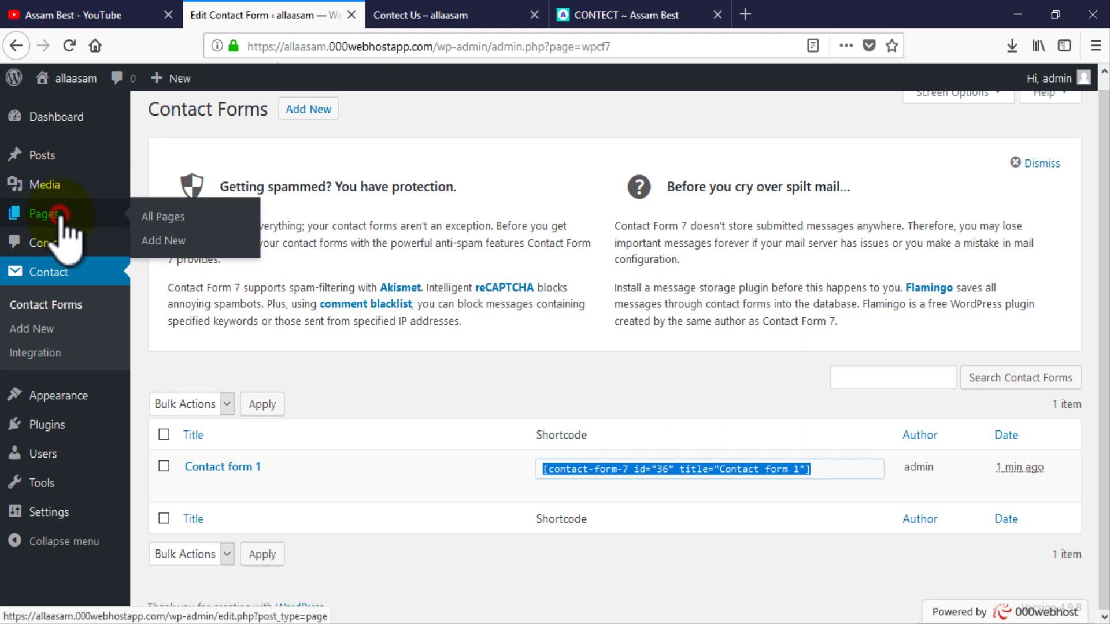
pyautogui.click(421, 18)
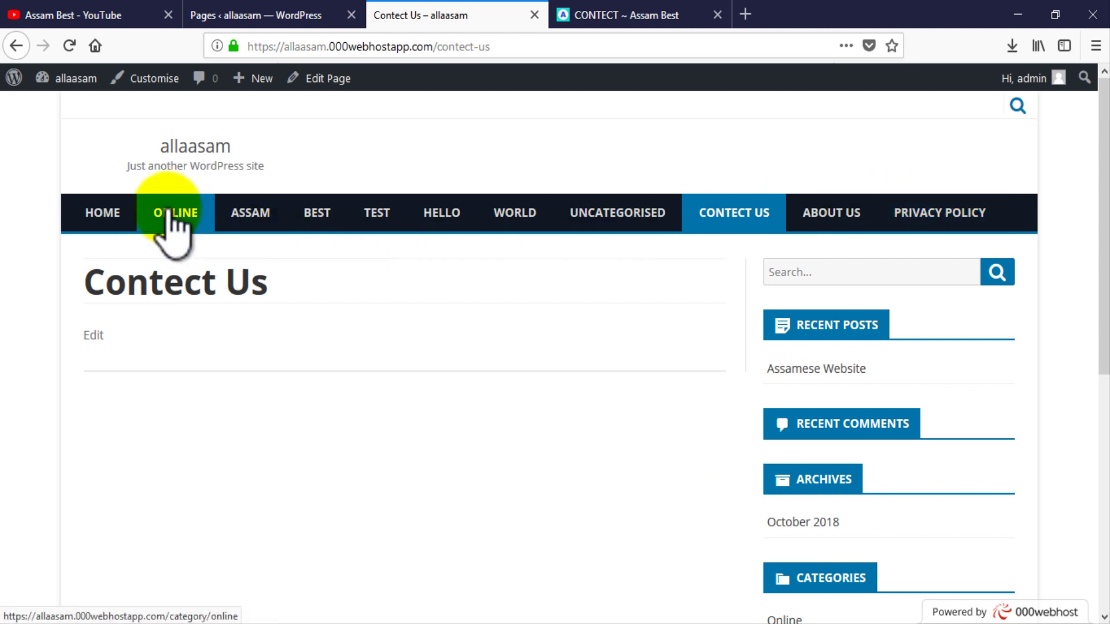
pyautogui.click(312, 15)
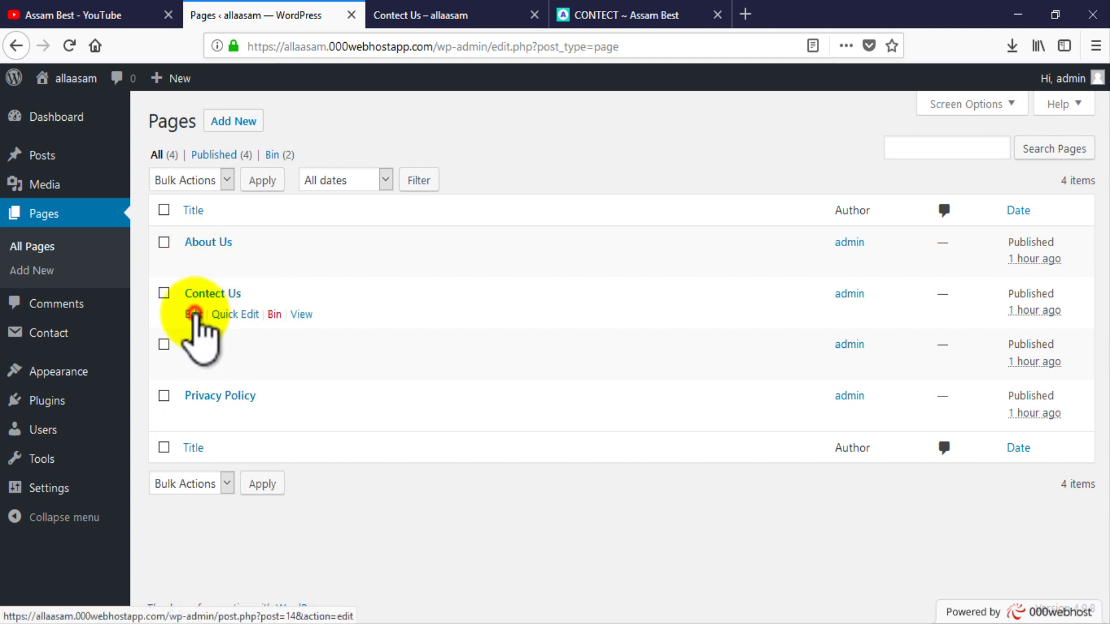
pyautogui.click(194, 313)
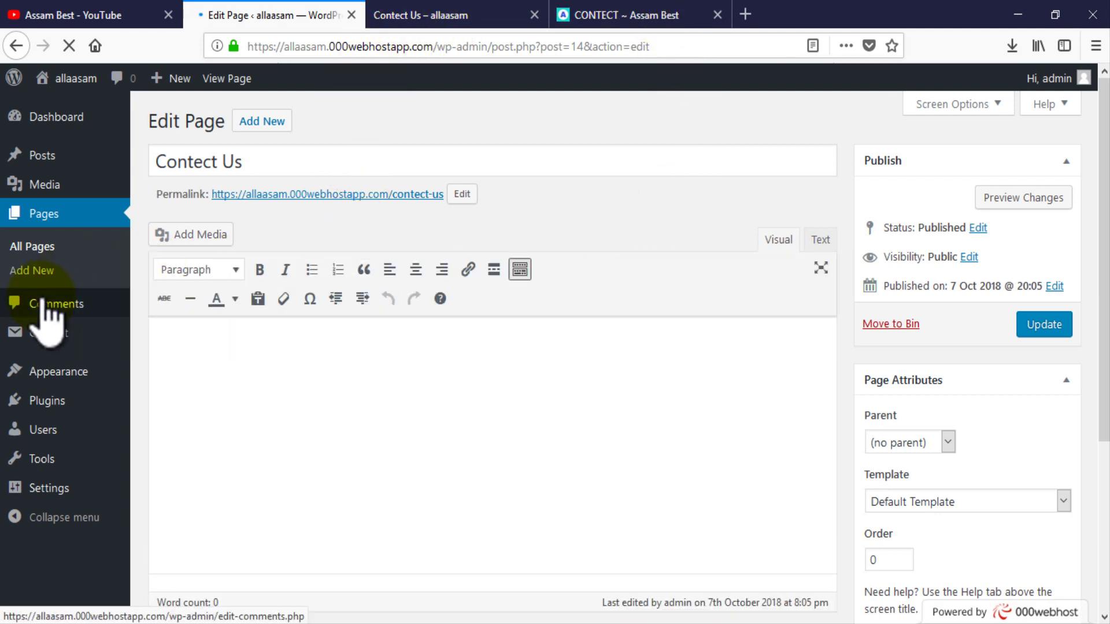
# Paste the shortcode [contact-form-7 id="36" title="Contact form 1"] into the page body and update the page
pyautogui.moveTo(58, 340)
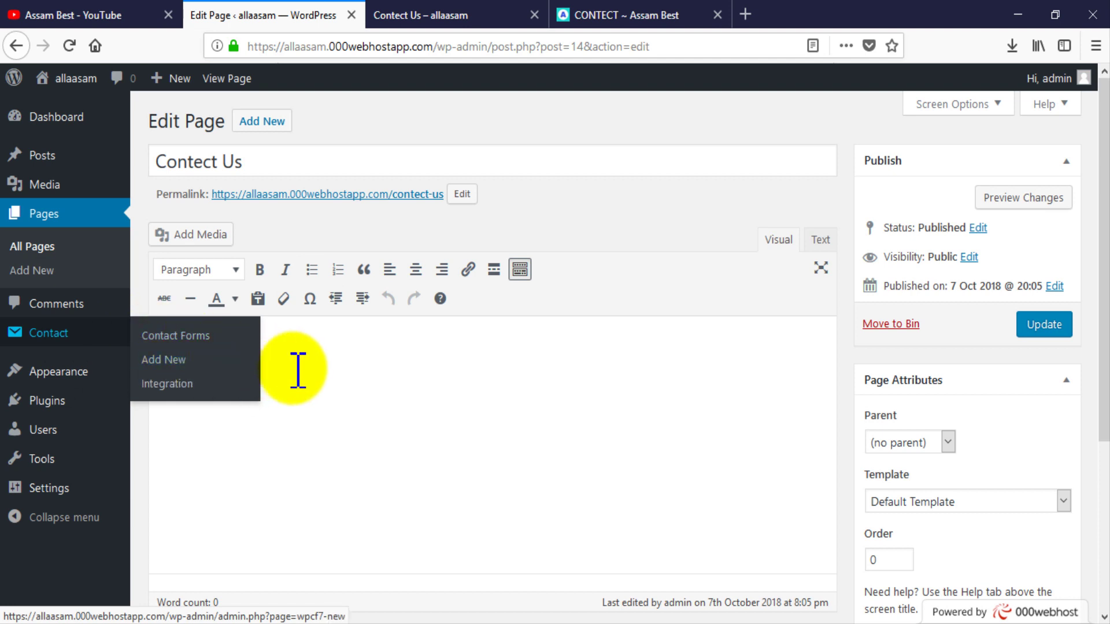
pyautogui.click(286, 354)
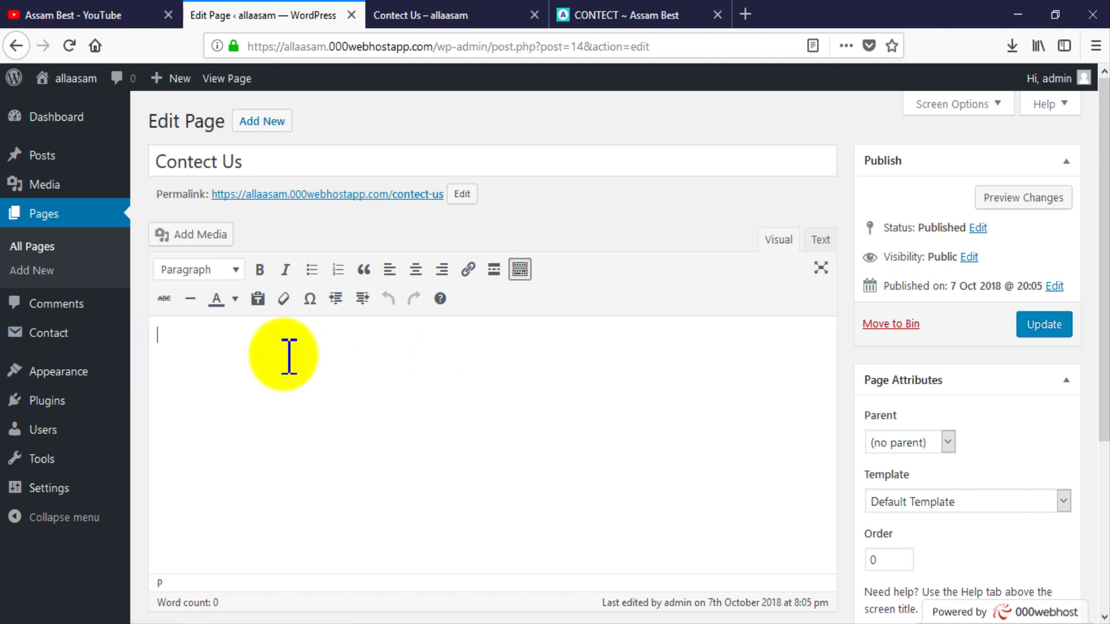
pyautogui.rightClick(289, 354)
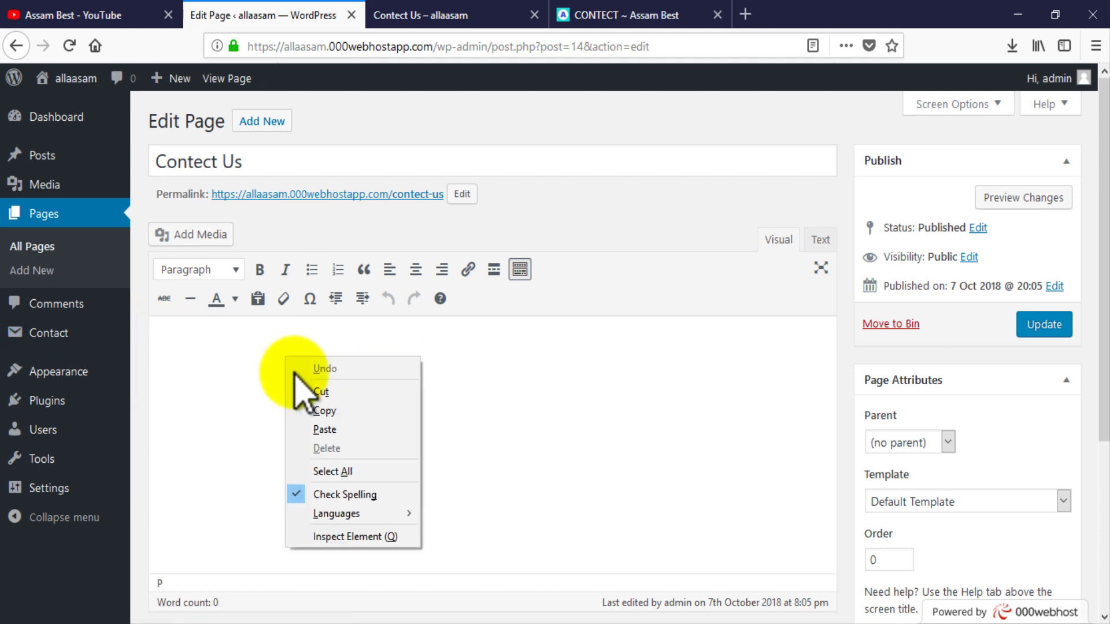
pyautogui.click(327, 426)
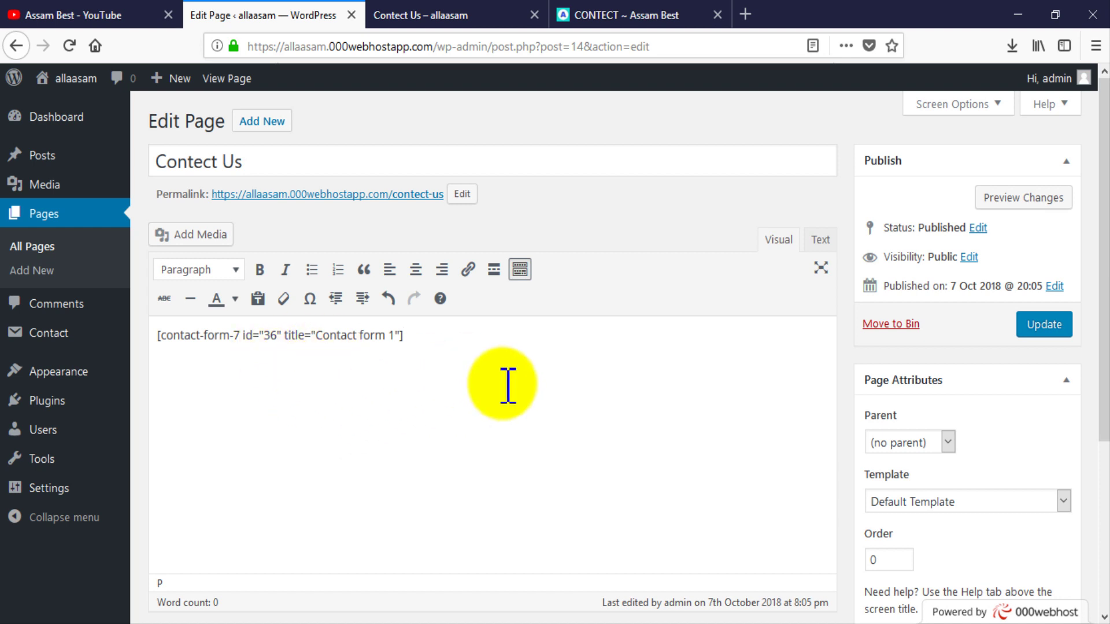
pyautogui.click(1046, 325)
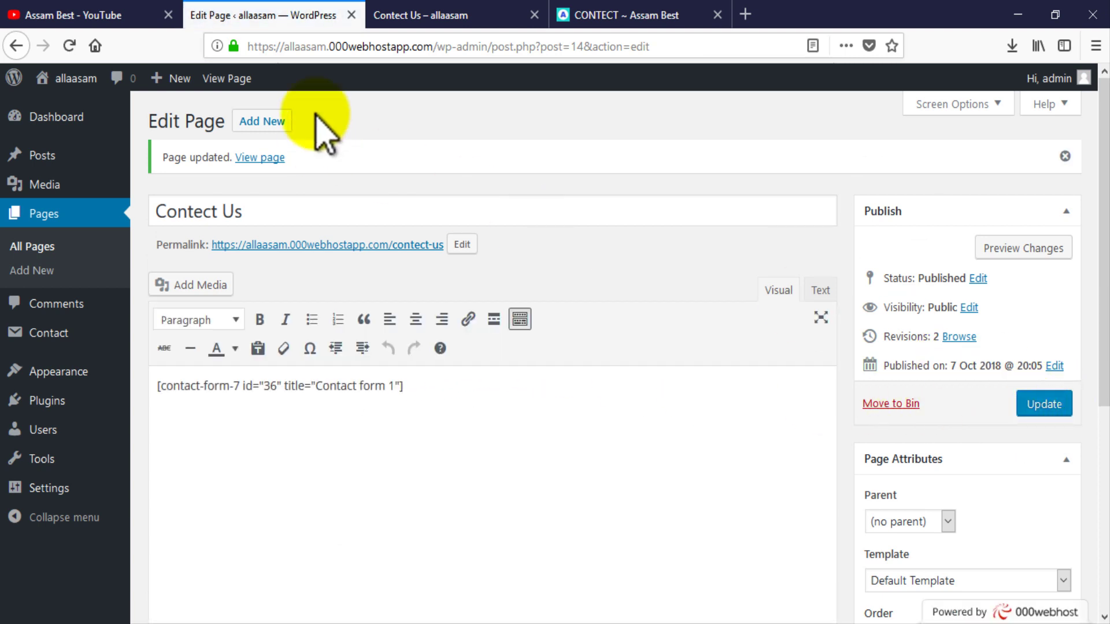
# Visit the live site's Home page and return to Contect Us to load its updated version
pyautogui.click(470, 13)
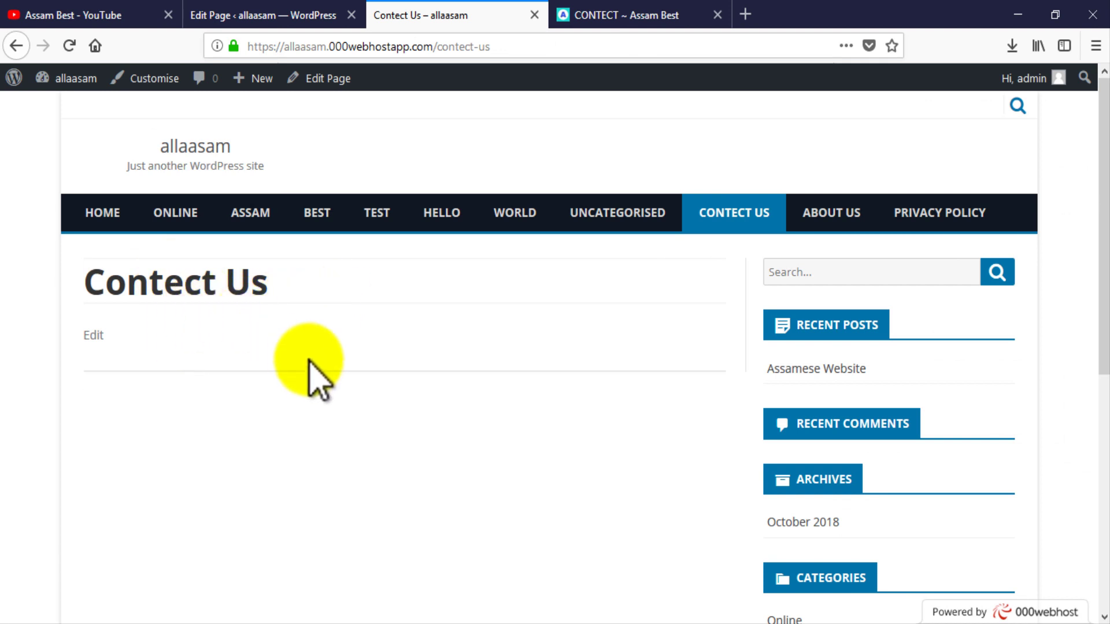
pyautogui.moveTo(88, 278); pyautogui.dragTo(129, 354)
pyautogui.click(138, 381)
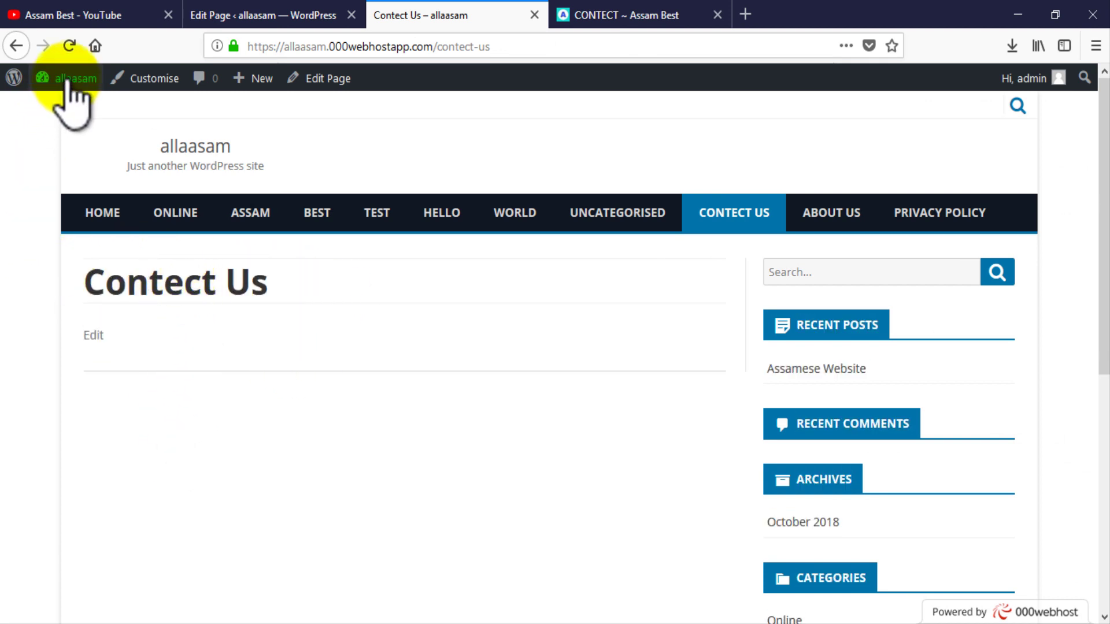
pyautogui.click(83, 215)
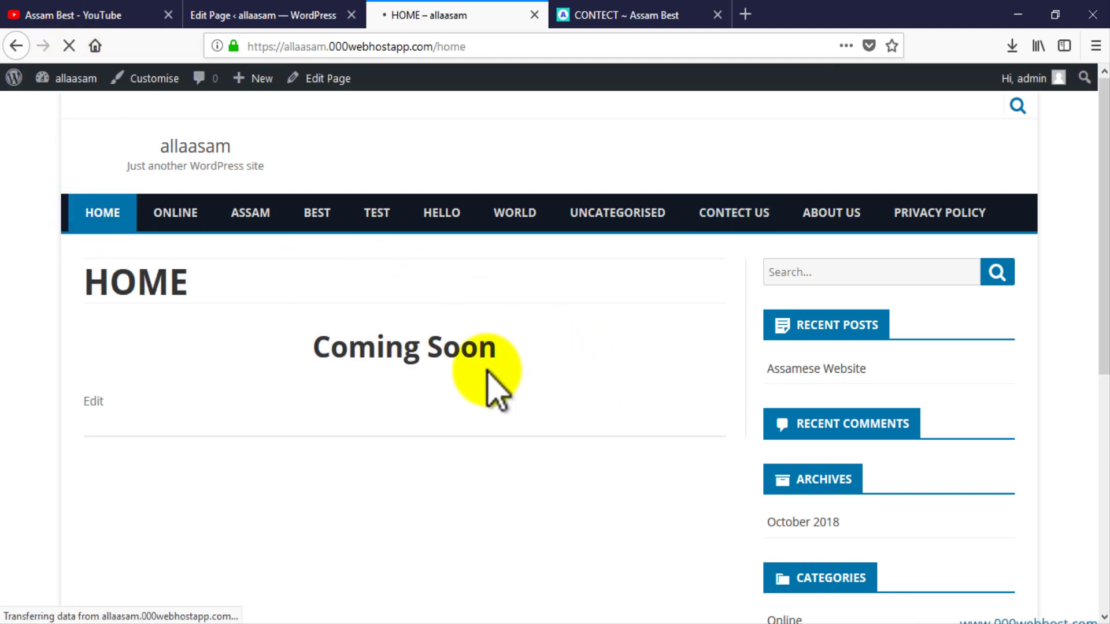
pyautogui.moveTo(331, 337); pyautogui.dragTo(525, 354)
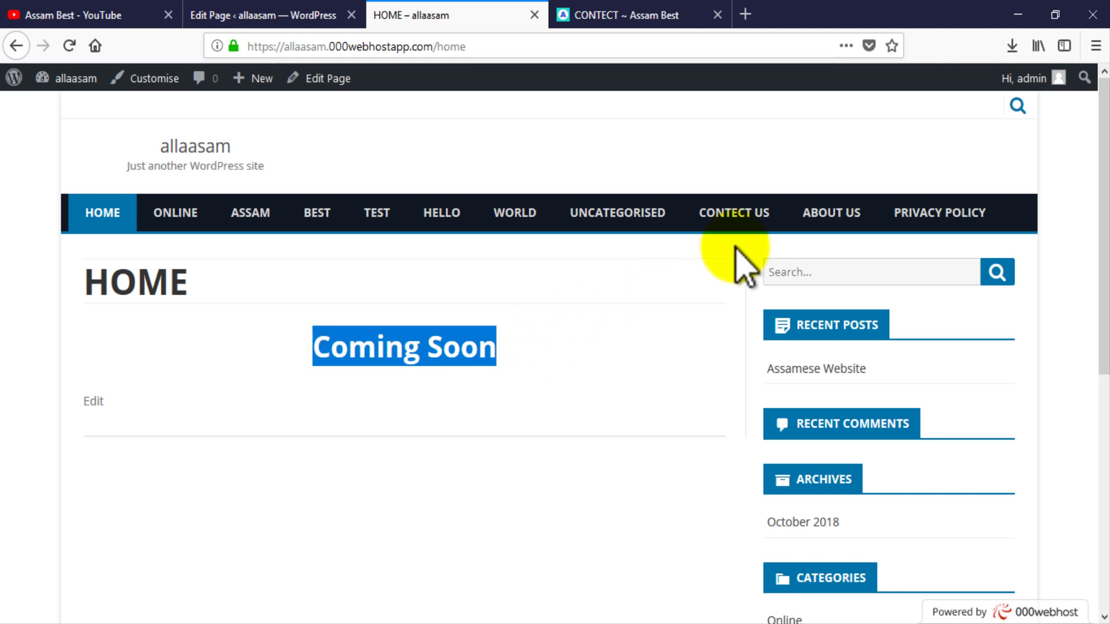
pyautogui.click(766, 208)
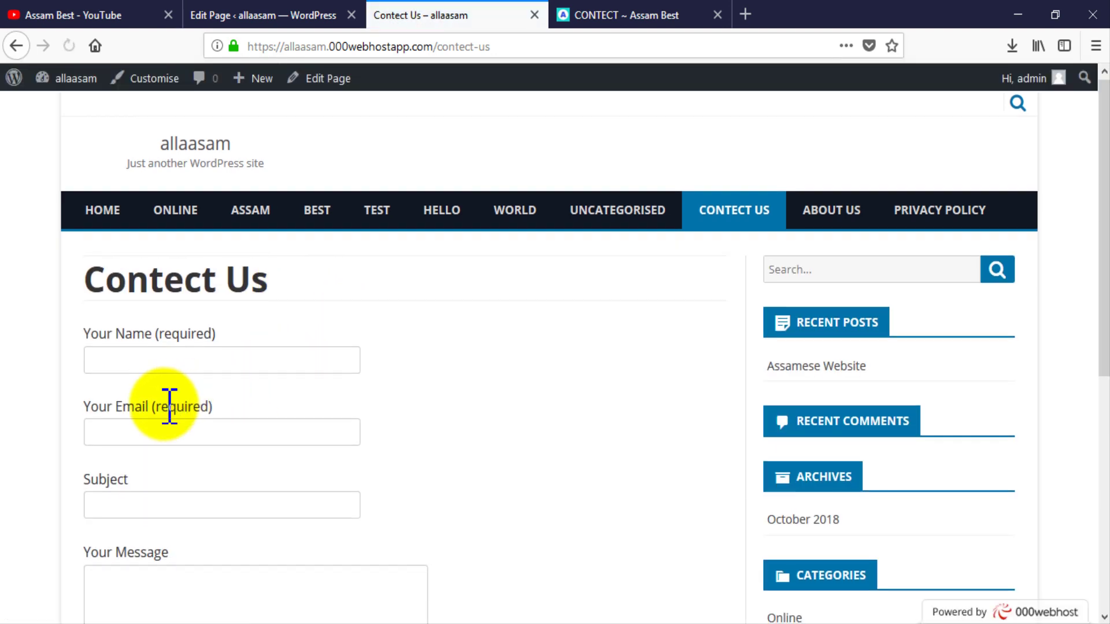
# Examine the contact form on the live page and try its name and subject fields
pyautogui.scroll(-5, 169, 406)
pyautogui.scroll(5, 151, 359)
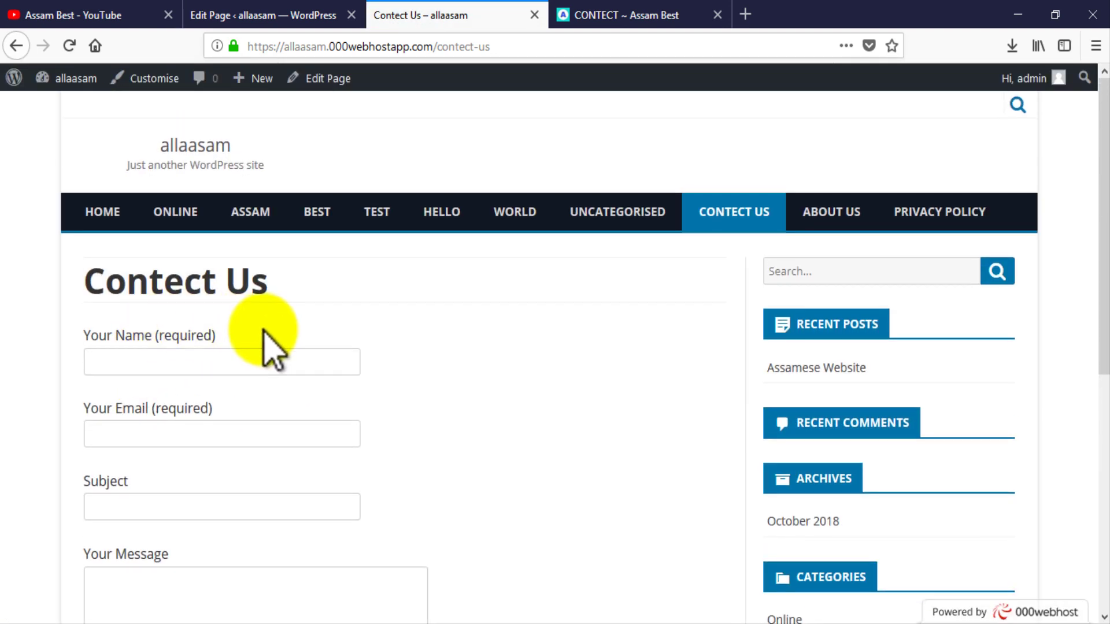
pyautogui.scroll(-2, 266, 329)
pyautogui.scroll(-3, 417, 345)
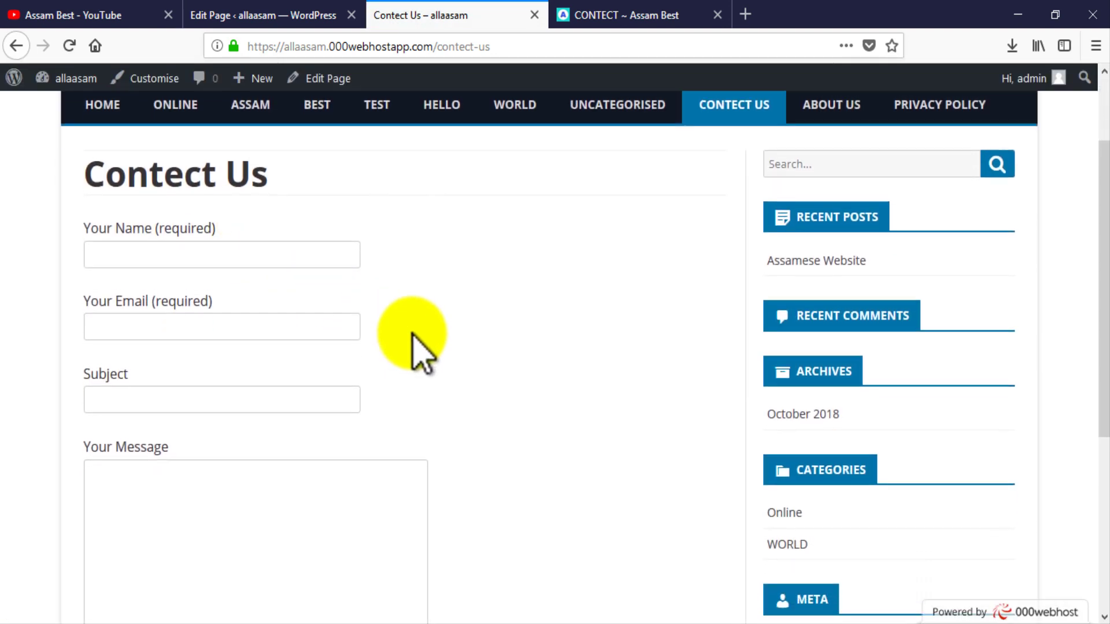
pyautogui.click(241, 251)
pyautogui.click(235, 330)
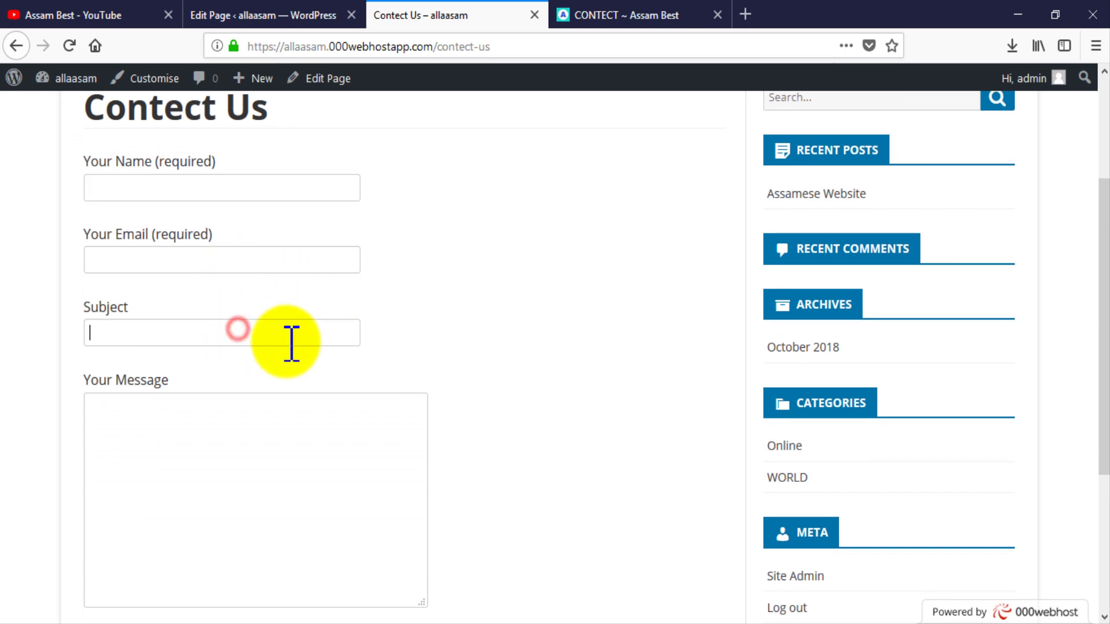
# Examine the live contact form from its heading to the Send button and try the message field
pyautogui.scroll(-3, 283, 341)
pyautogui.click(277, 338)
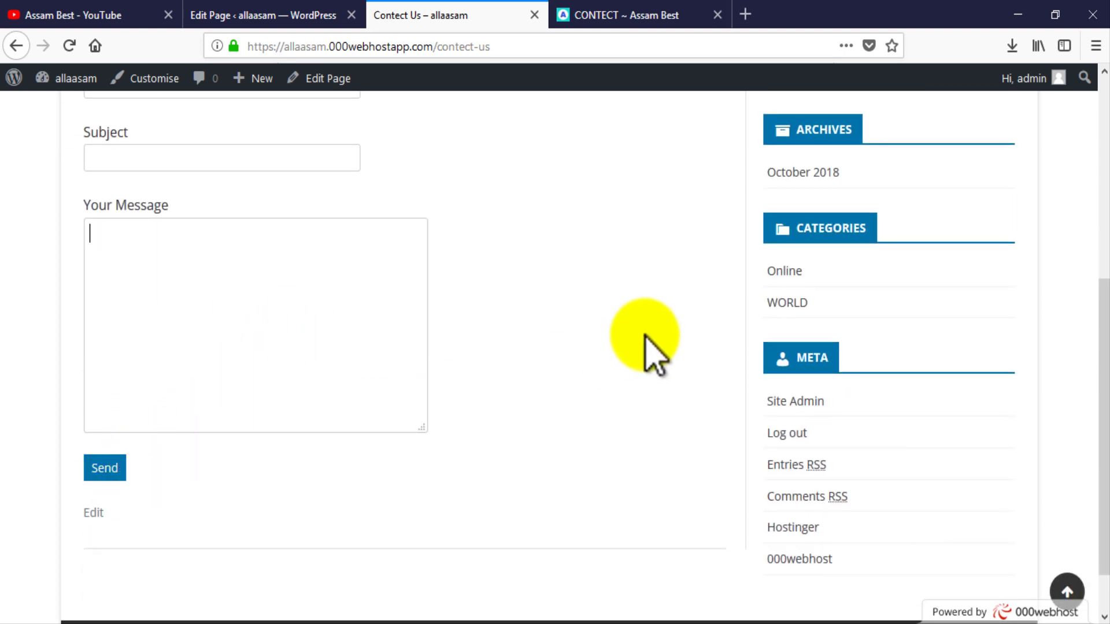
pyautogui.scroll(6, 641, 335)
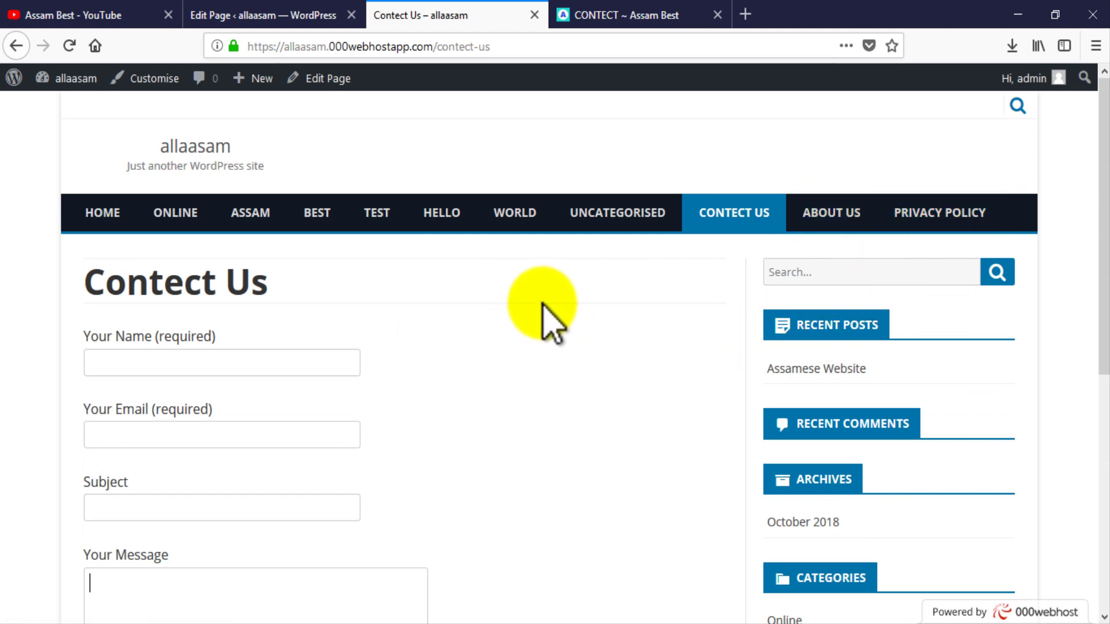
pyautogui.scroll(-3, 405, 324)
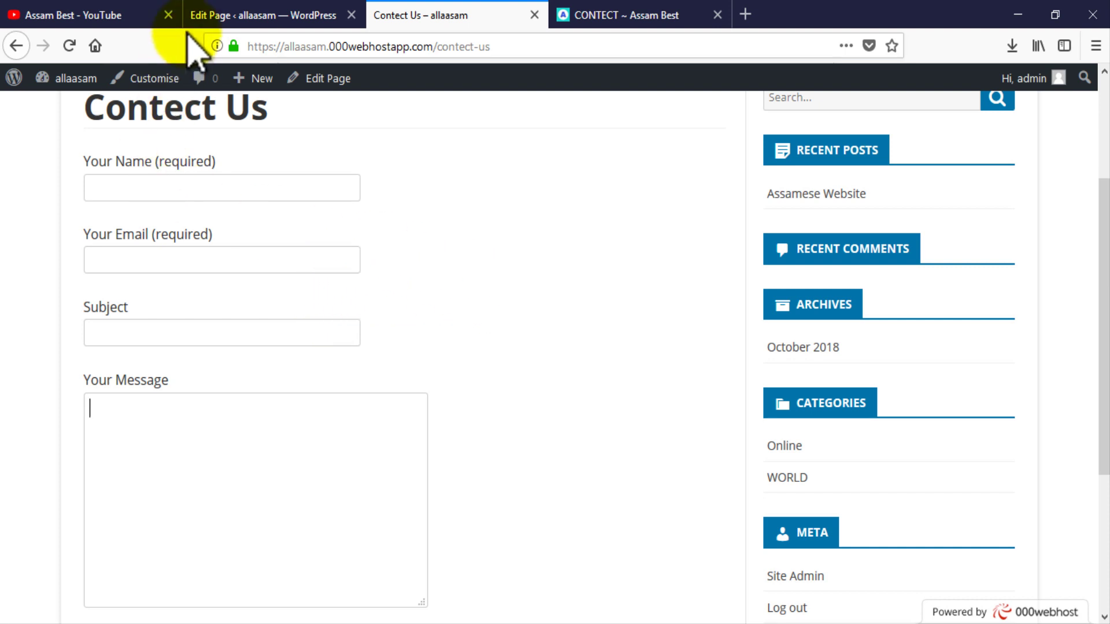
pyautogui.scroll(3, 347, 260)
# Return to the WordPress admin and open Contact form 1 for editing from the list of contact forms
pyautogui.click(254, 15)
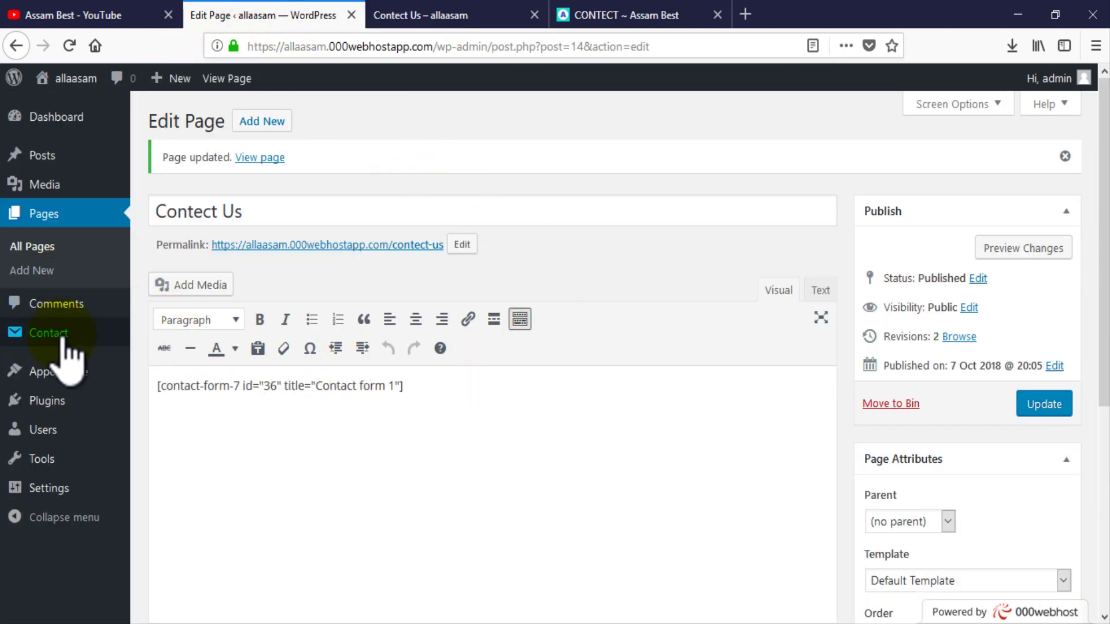
pyautogui.moveTo(60, 340)
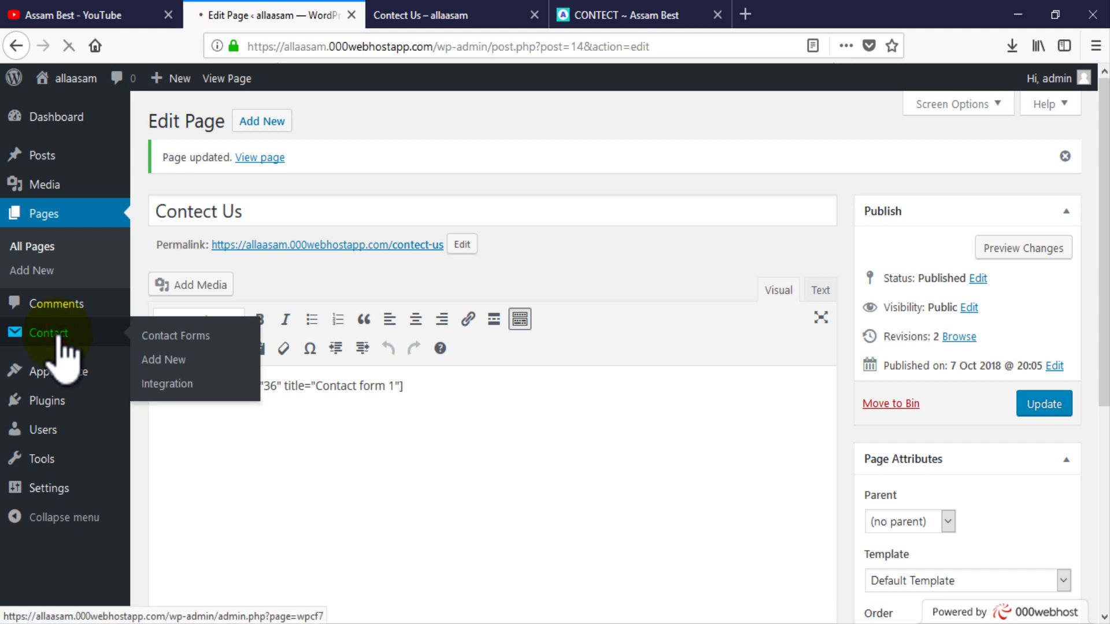
pyautogui.click(60, 340)
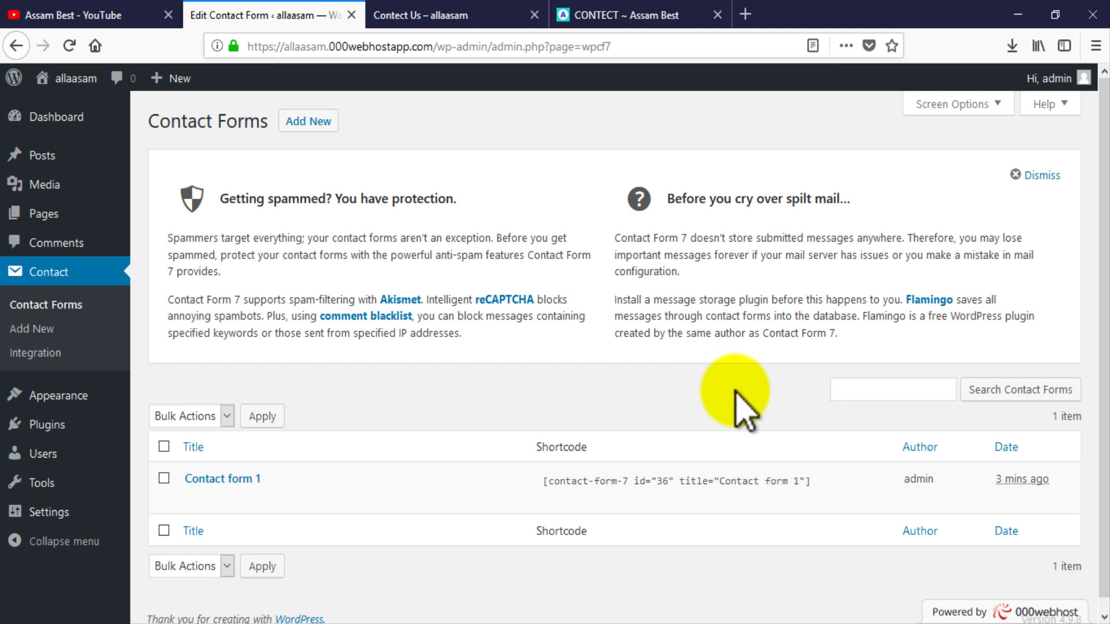
pyautogui.scroll(-1, 744, 396)
pyautogui.click(684, 467)
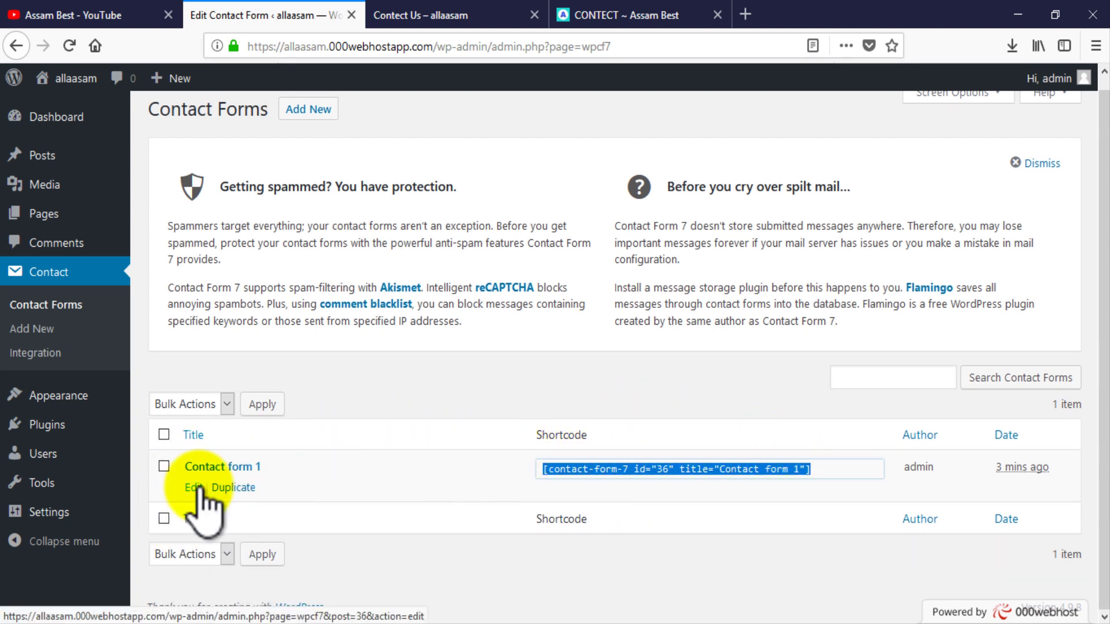
pyautogui.click(191, 488)
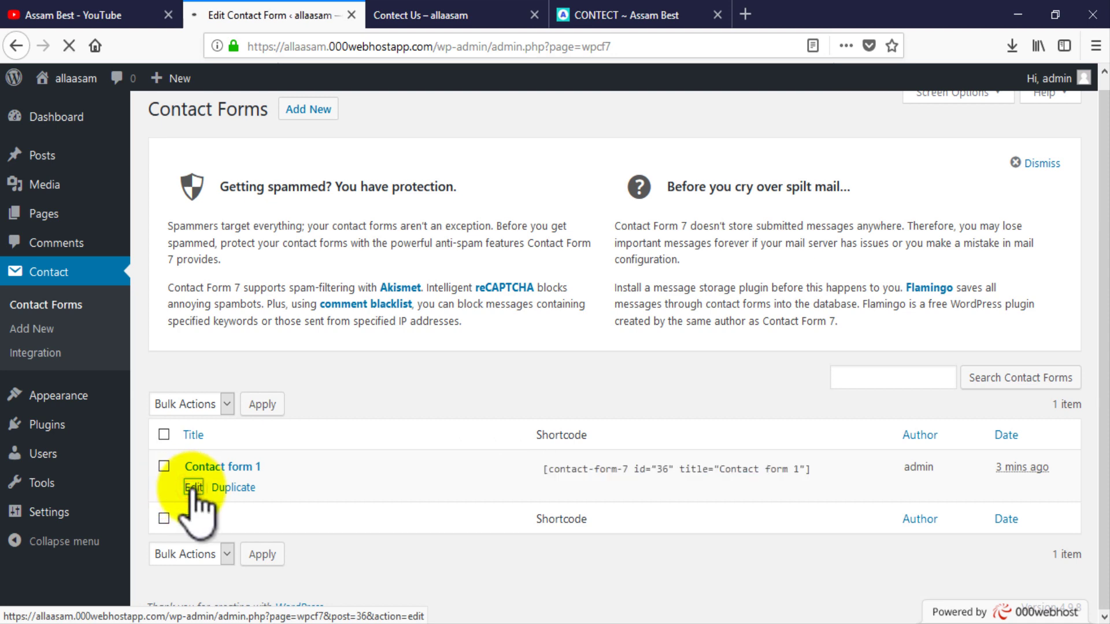
pyautogui.scroll(-1, 213, 422)
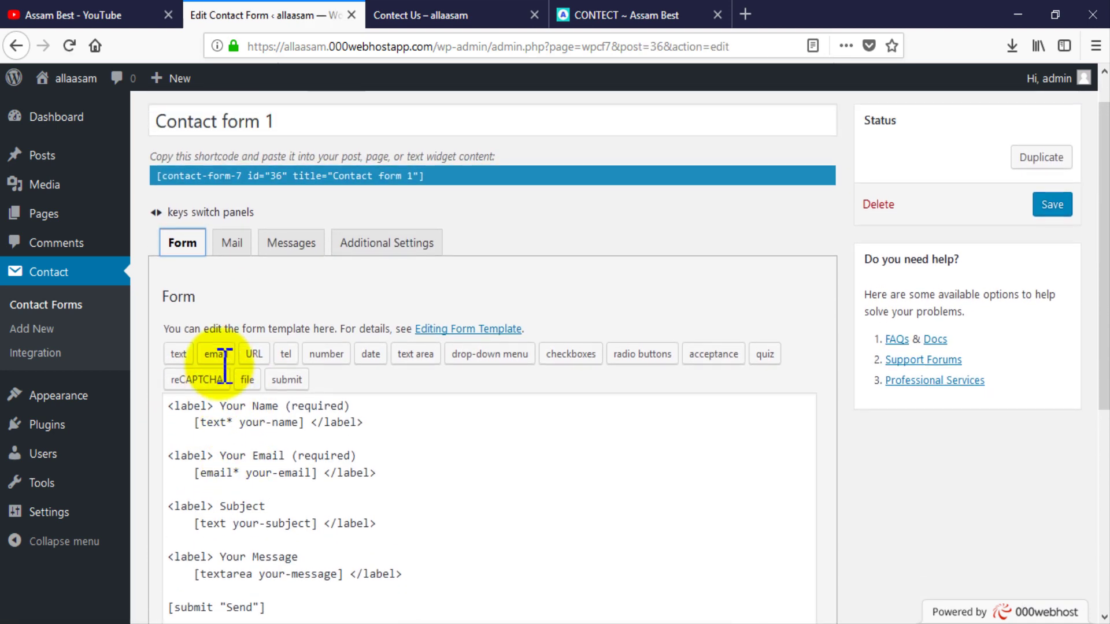
pyautogui.scroll(1, 226, 359)
# Open the form's mail settings and check the recipient email address in the To field
pyautogui.click(231, 282)
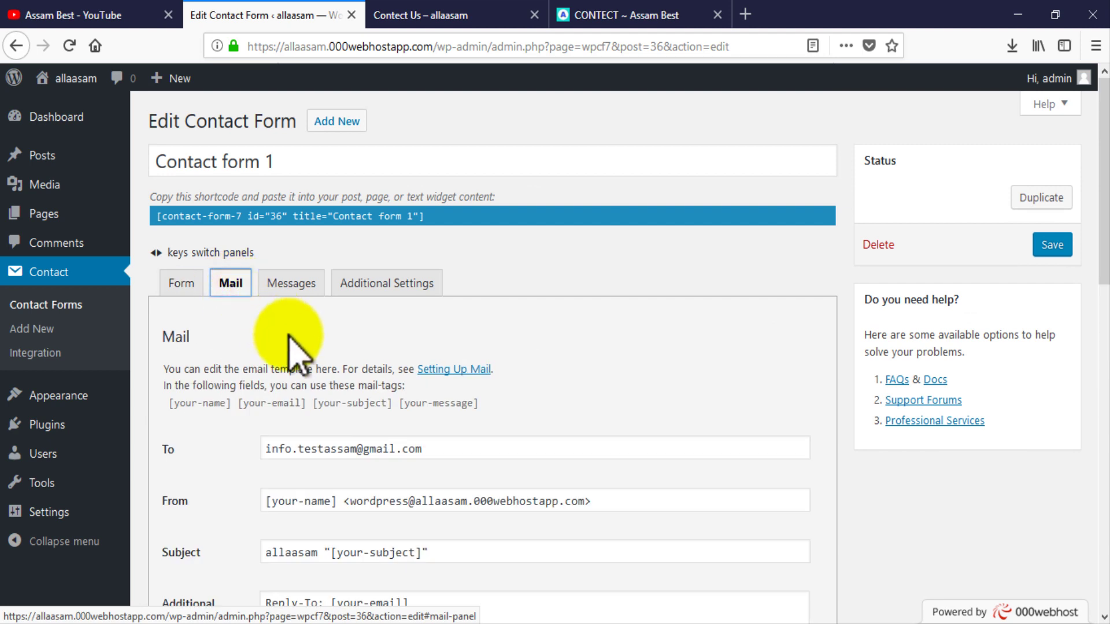
pyautogui.scroll(-4, 300, 370)
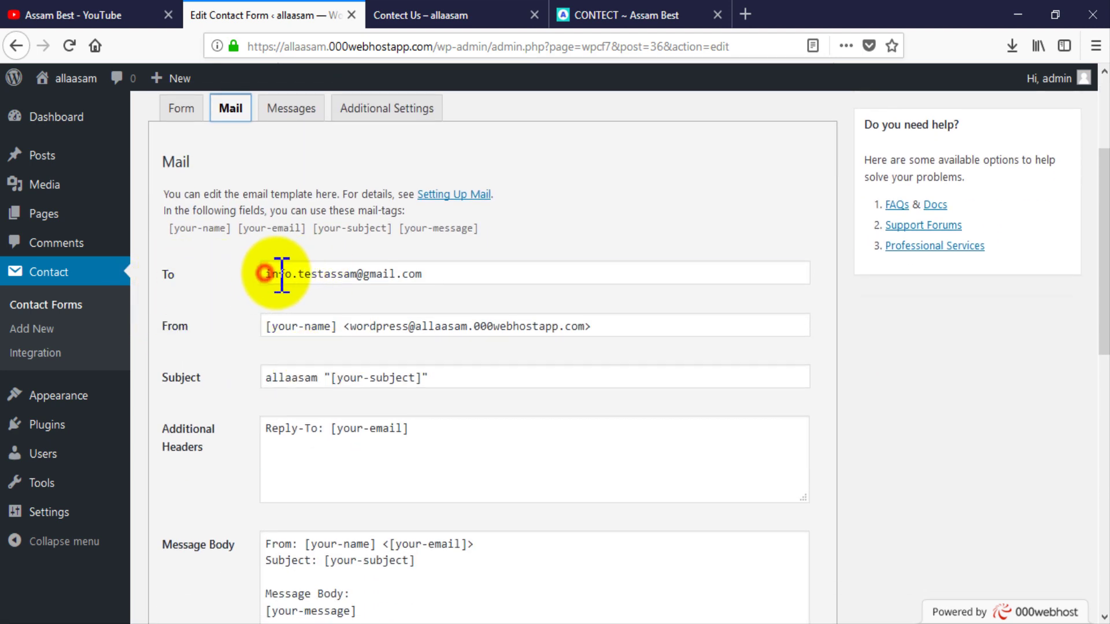
pyautogui.moveTo(266, 274); pyautogui.dragTo(351, 275)
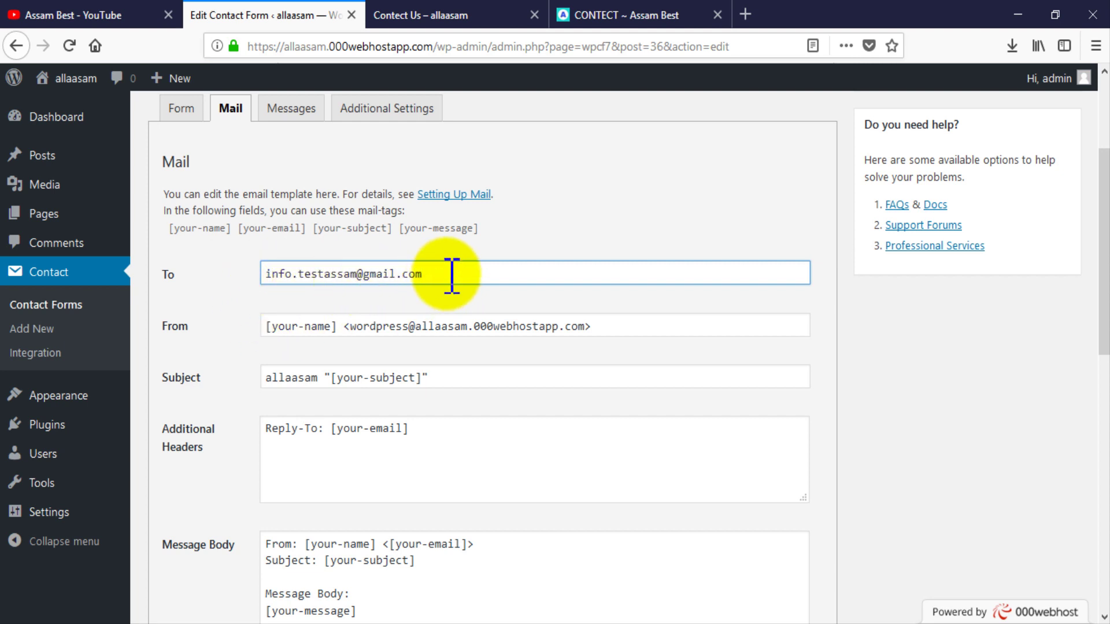
pyautogui.moveTo(452, 275); pyautogui.dragTo(284, 275)
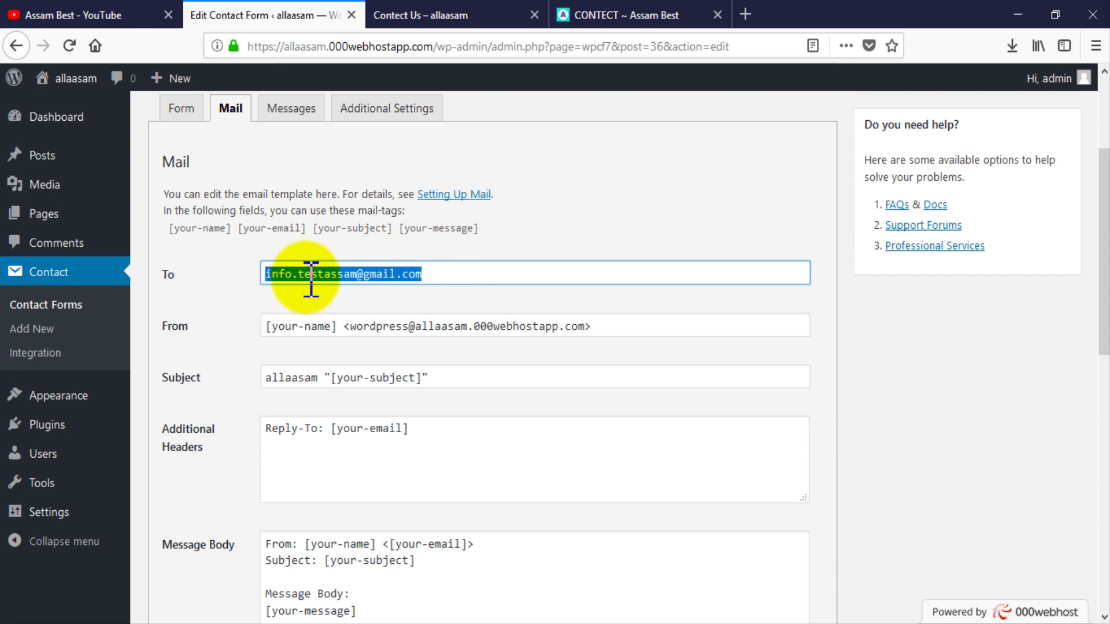
pyautogui.moveTo(295, 275); pyautogui.dragTo(487, 276)
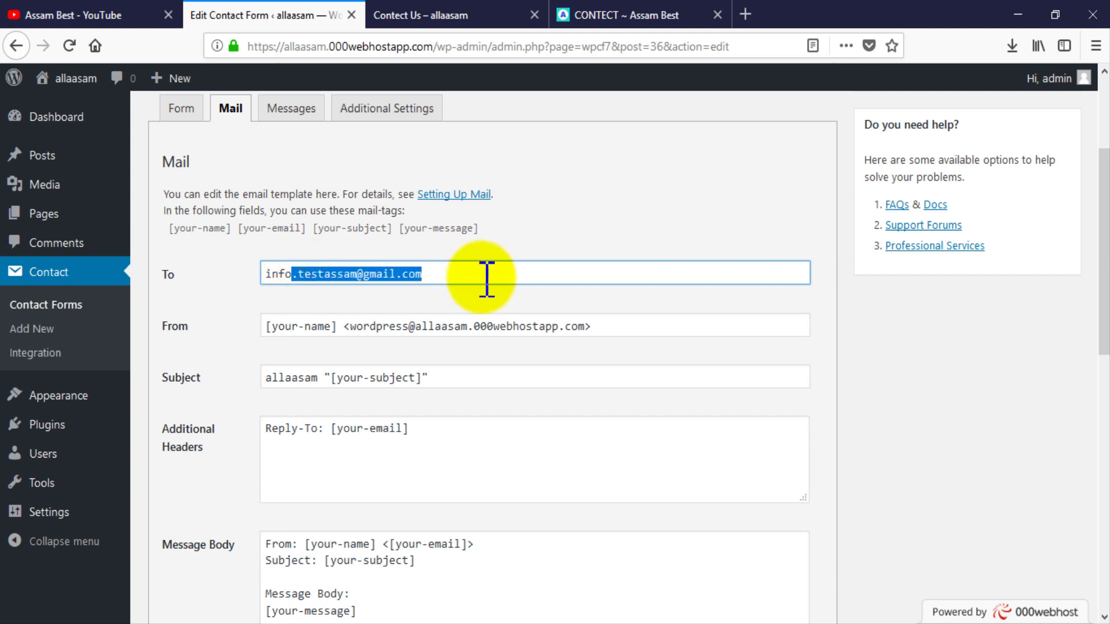
pyautogui.click(354, 275)
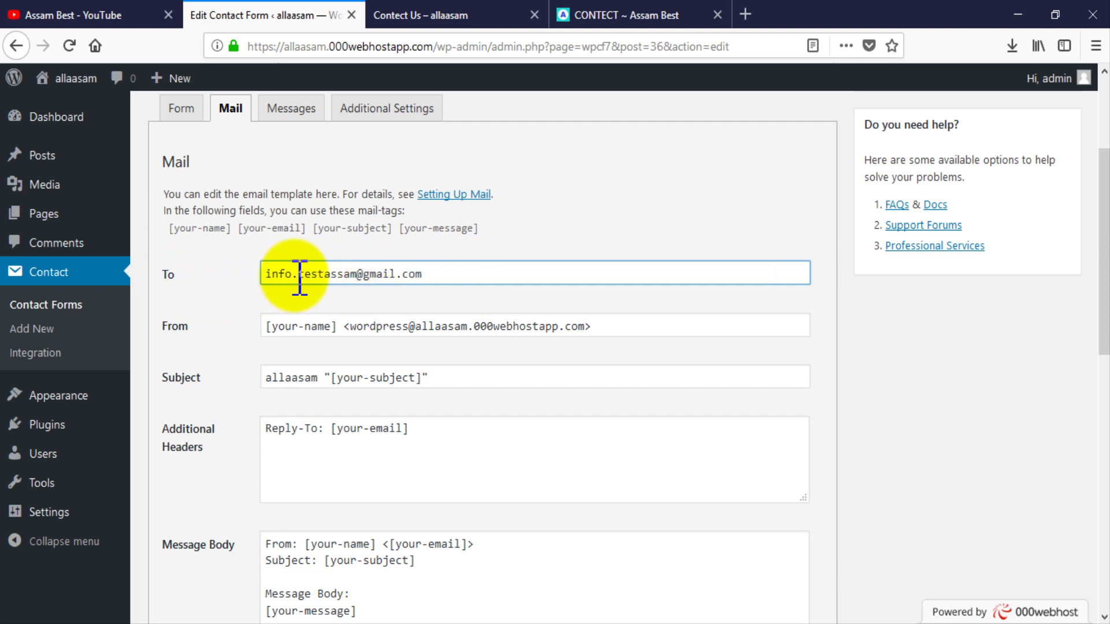
pyautogui.moveTo(285, 274); pyautogui.dragTo(312, 274)
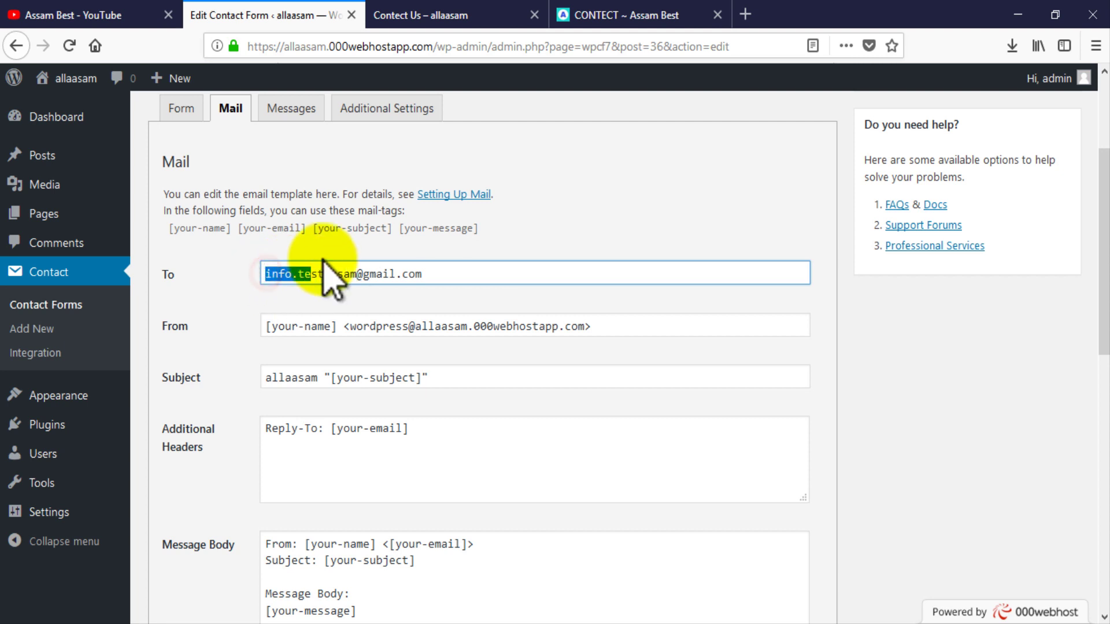
# Glance at the live contact form, then review the To, From and Subject values in the form's mail settings
pyautogui.click(445, 17)
pyautogui.scroll(-3, 218, 388)
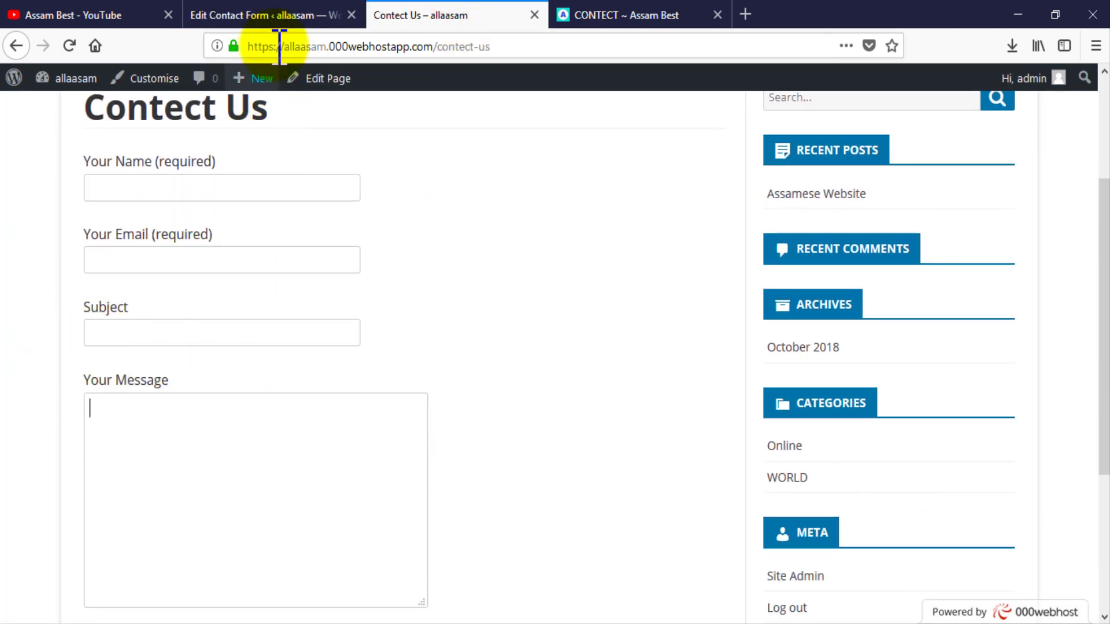
pyautogui.click(280, 23)
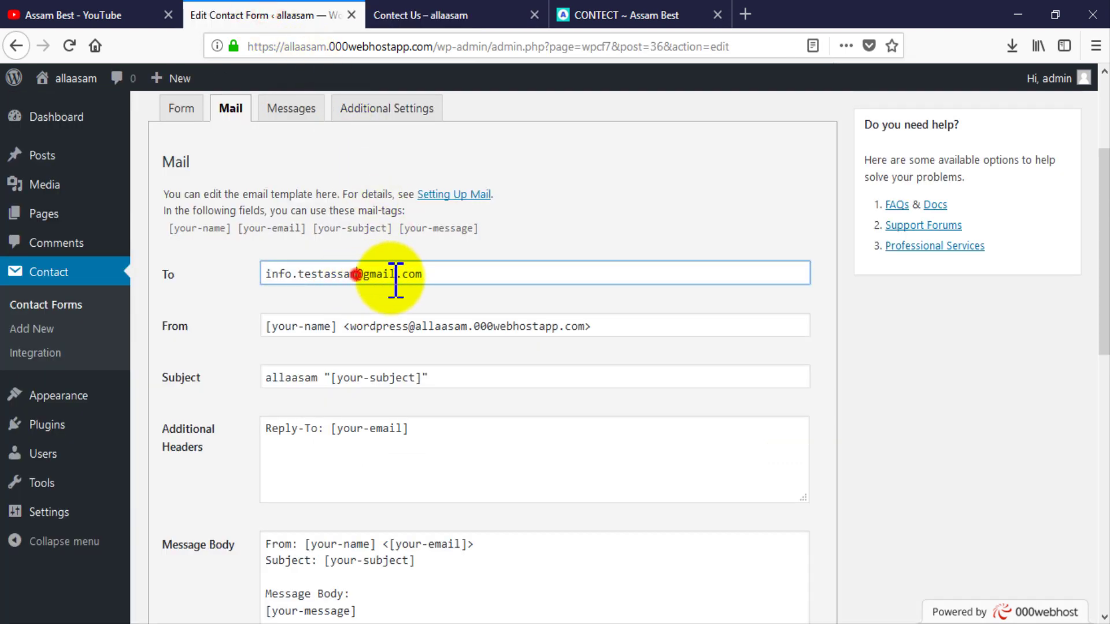
pyautogui.moveTo(439, 275); pyautogui.dragTo(260, 280)
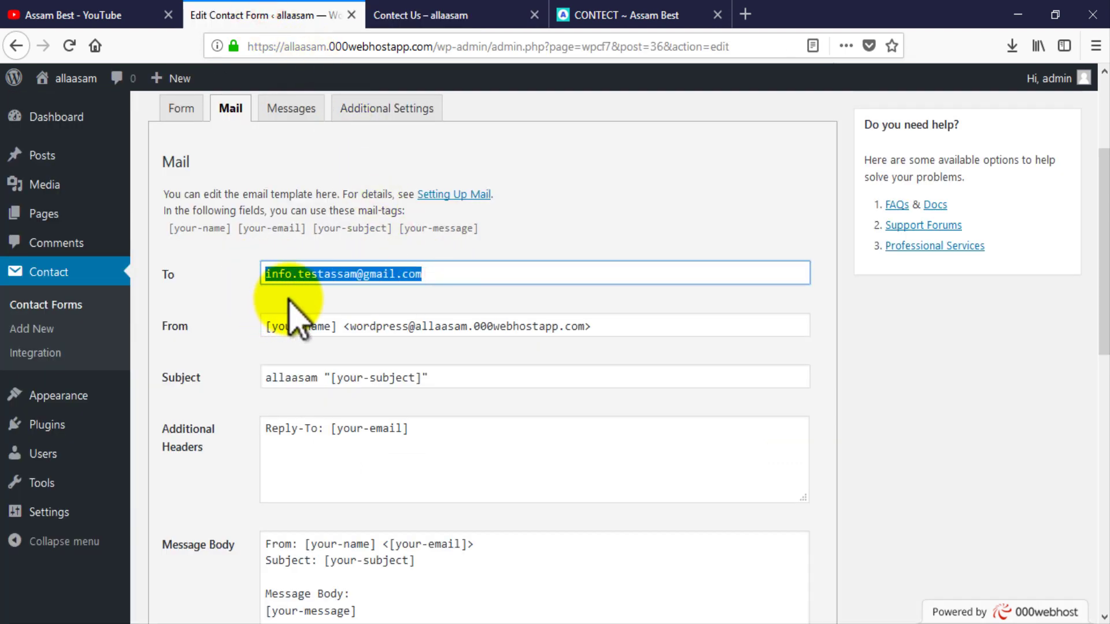
pyautogui.click(439, 328)
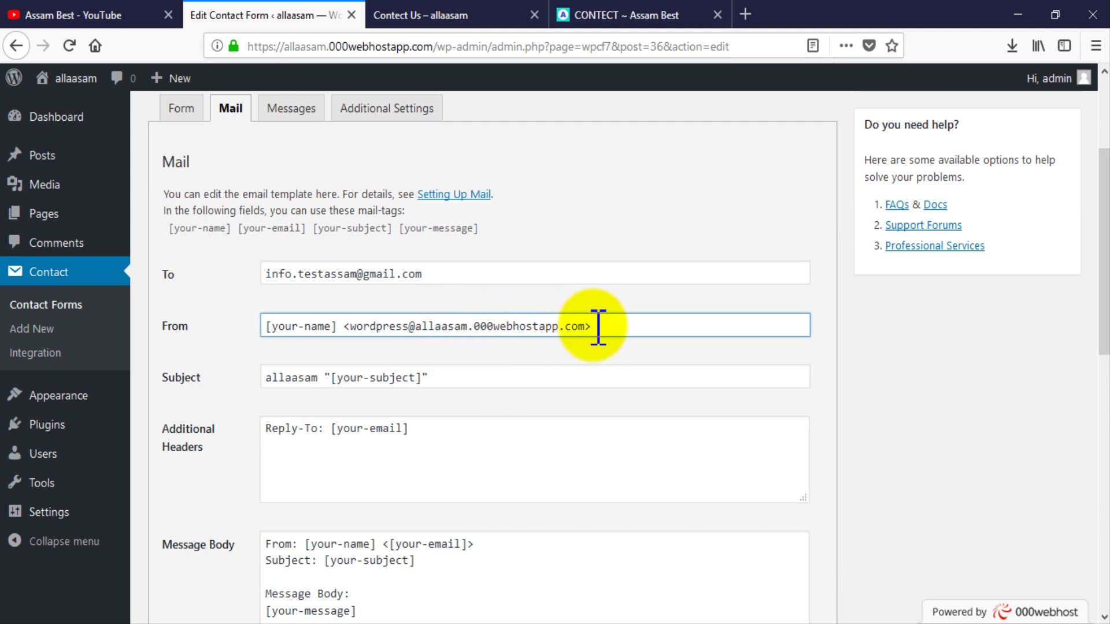
pyautogui.moveTo(599, 327); pyautogui.dragTo(272, 326)
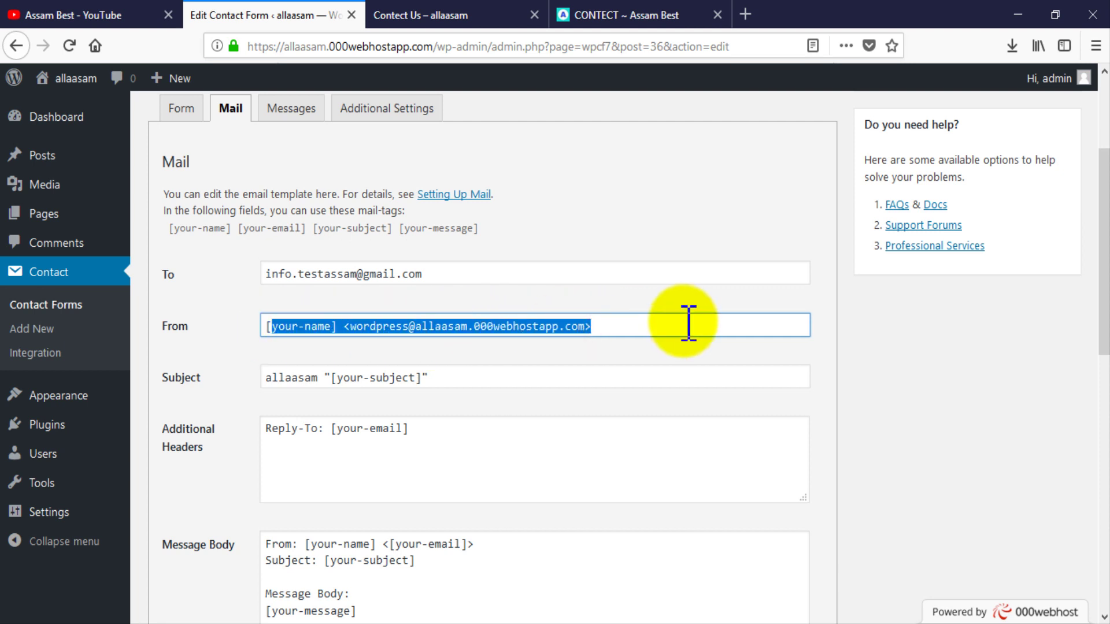
pyautogui.click(508, 377)
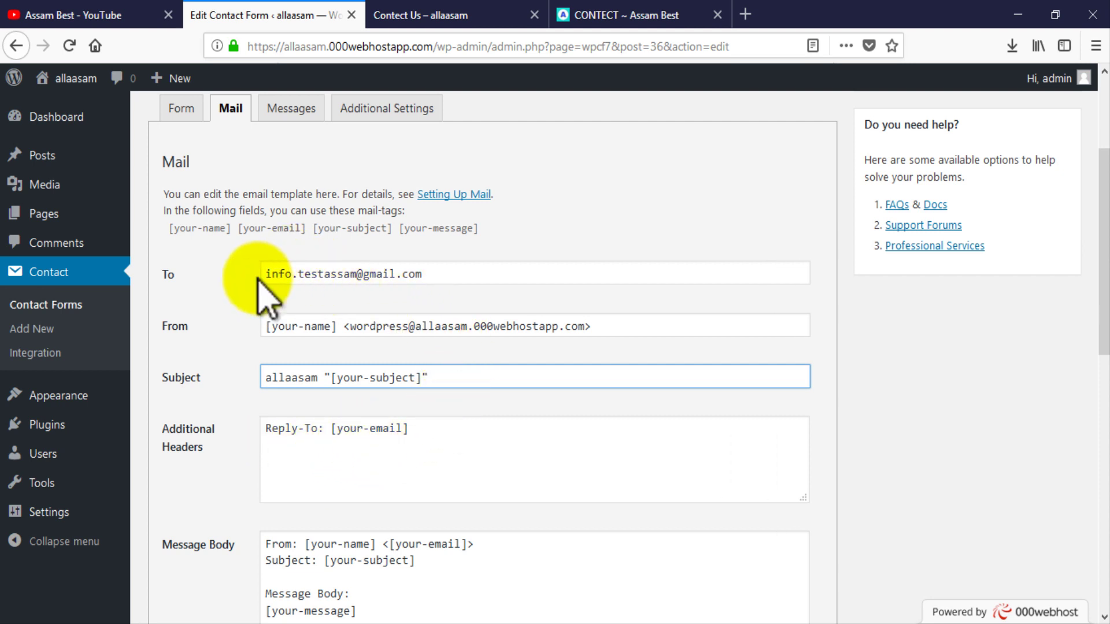
pyautogui.moveTo(426, 275); pyautogui.dragTo(228, 293)
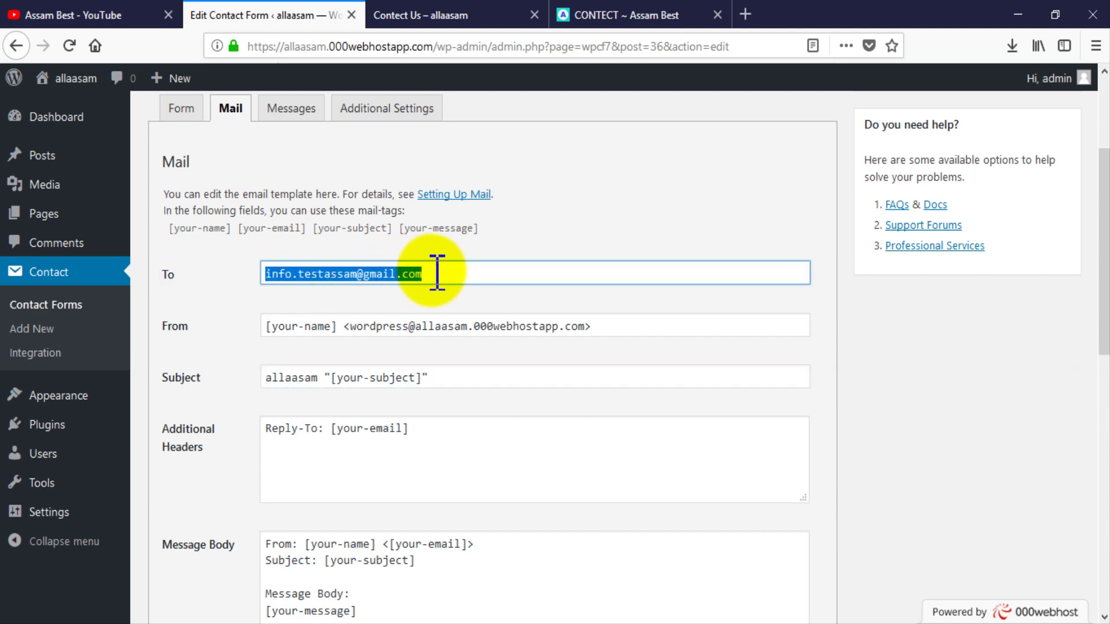
# Look through the rest of the mail template down to Mail (2), then recheck the recipient email address
pyautogui.scroll(-8, 544, 358)
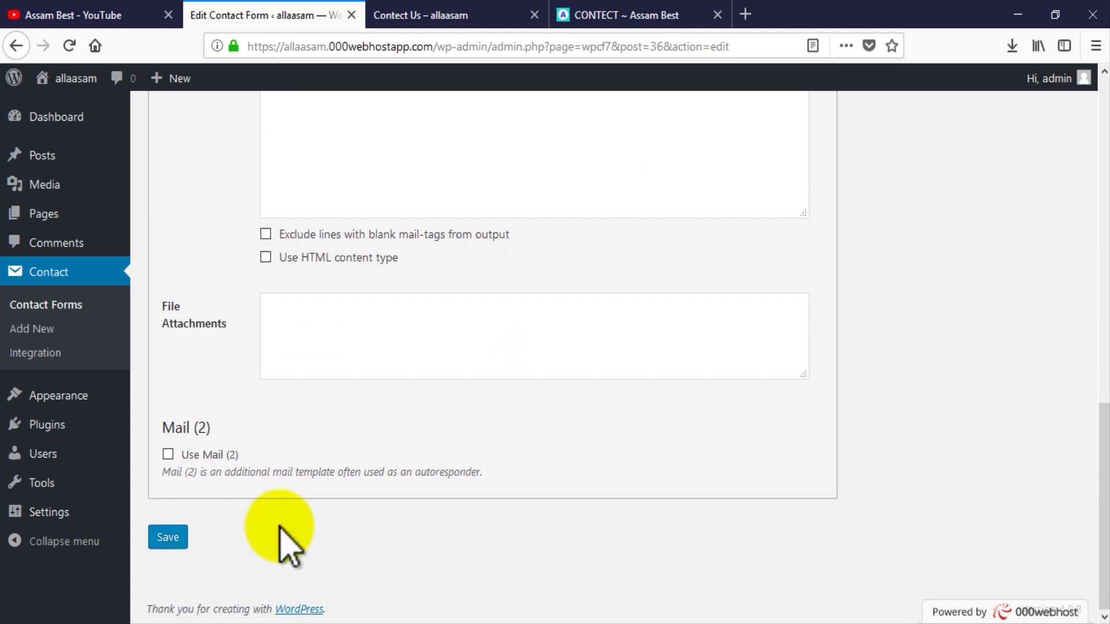
pyautogui.scroll(9, 434, 416)
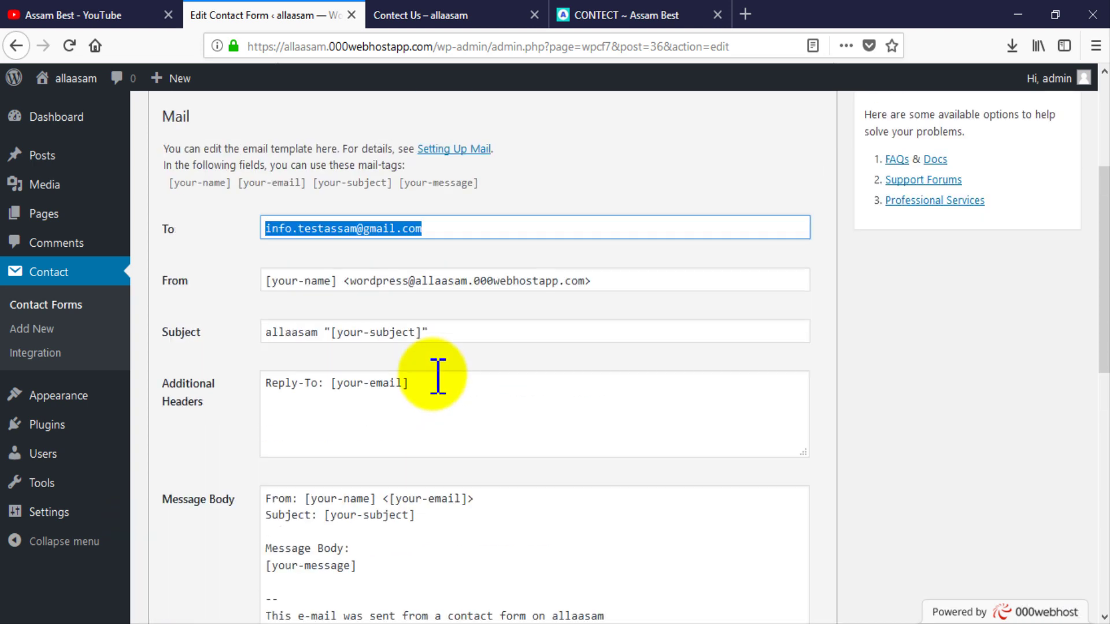
pyautogui.click(465, 336)
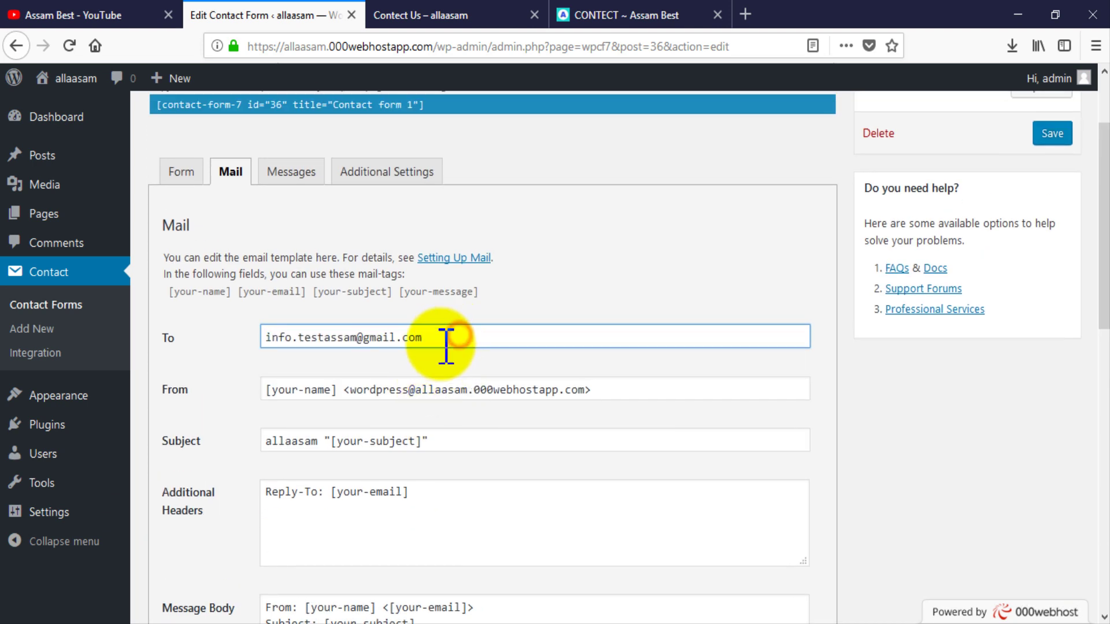
pyautogui.moveTo(442, 346); pyautogui.dragTo(271, 358)
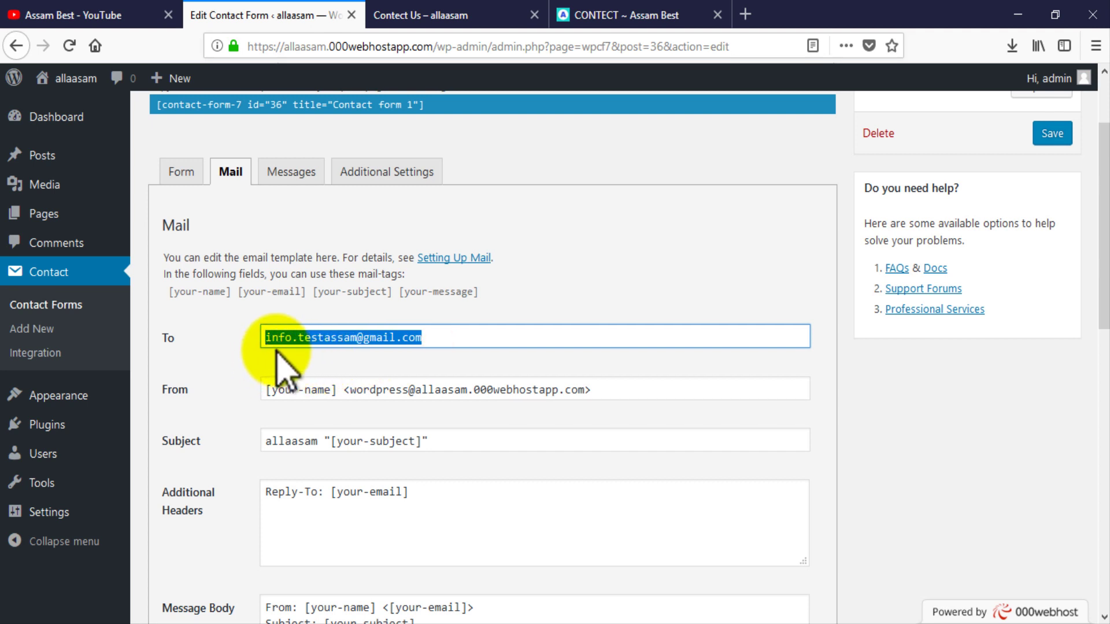
pyautogui.click(300, 339)
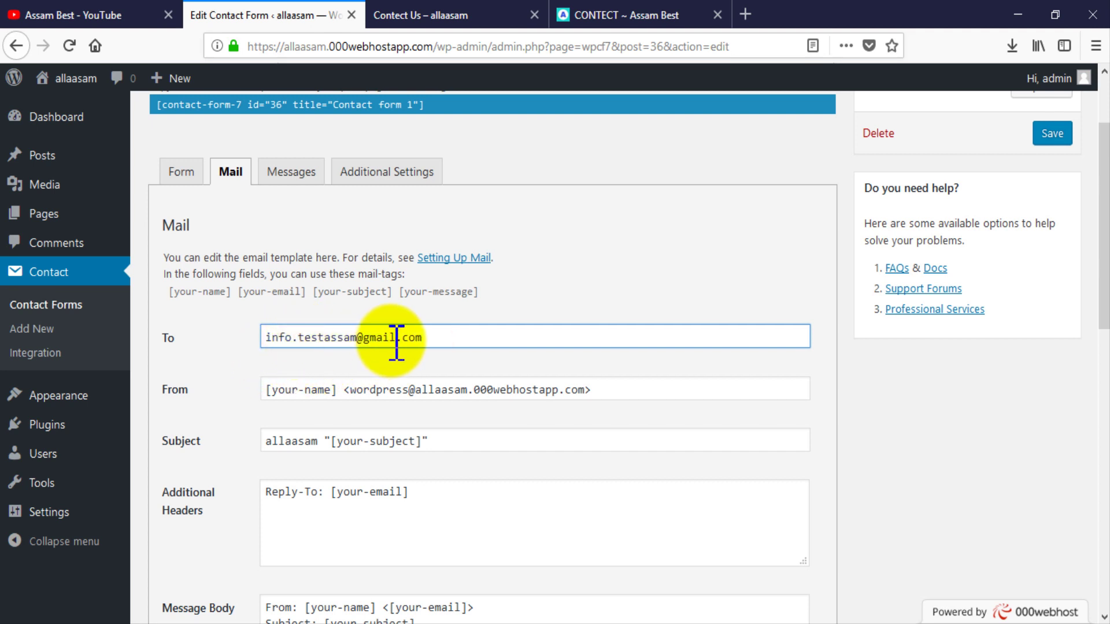
pyautogui.moveTo(432, 339); pyautogui.dragTo(230, 345)
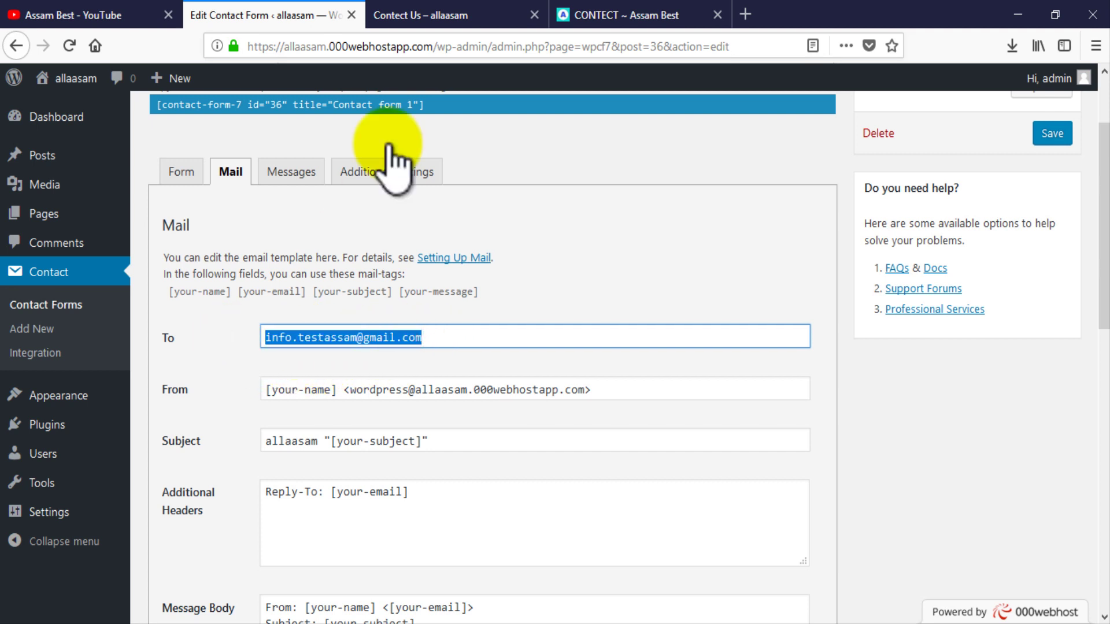
# Compare the live page's contact form with the To and From fields of the mail template
pyautogui.click(441, 14)
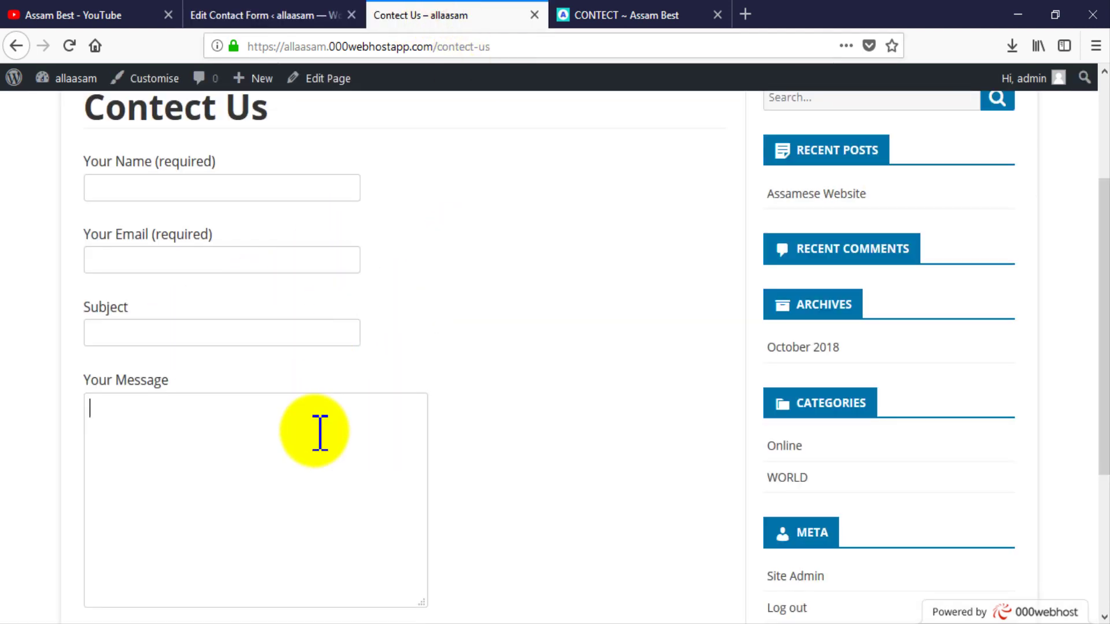
pyautogui.click(257, 15)
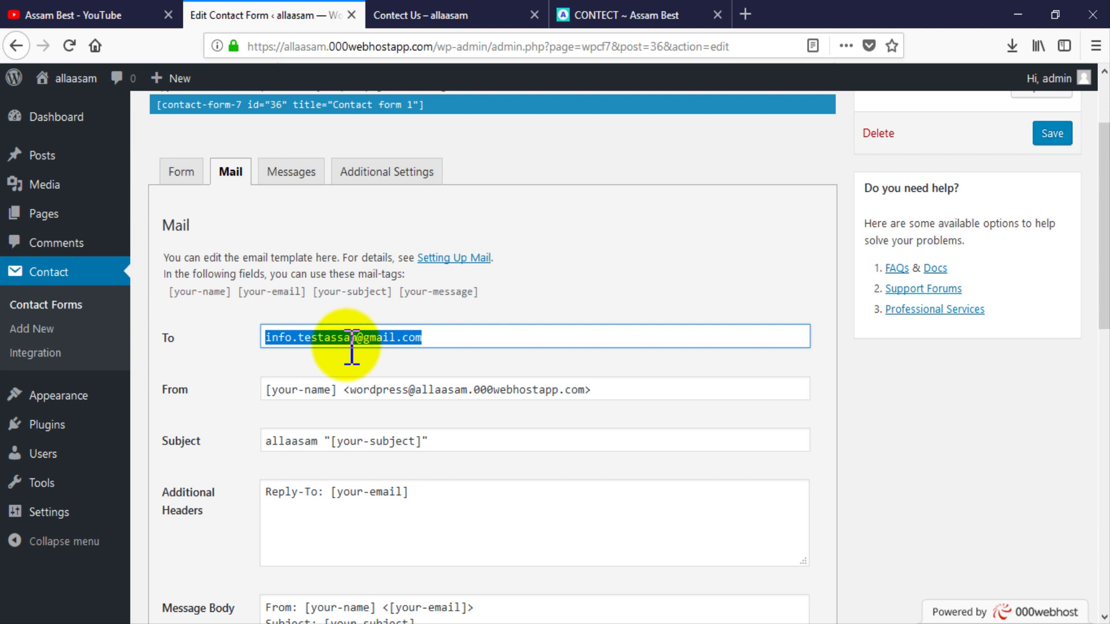
pyautogui.click(369, 393)
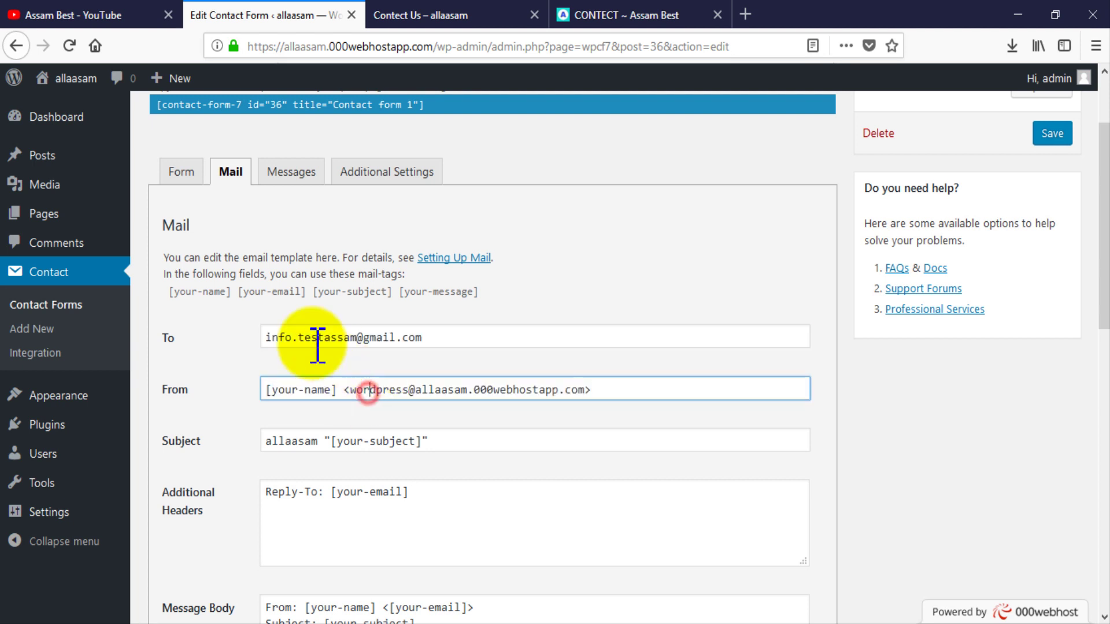
# View Contact form 1's response messages, then return to the live Contect Us page and find the form's Send button
pyautogui.click(294, 174)
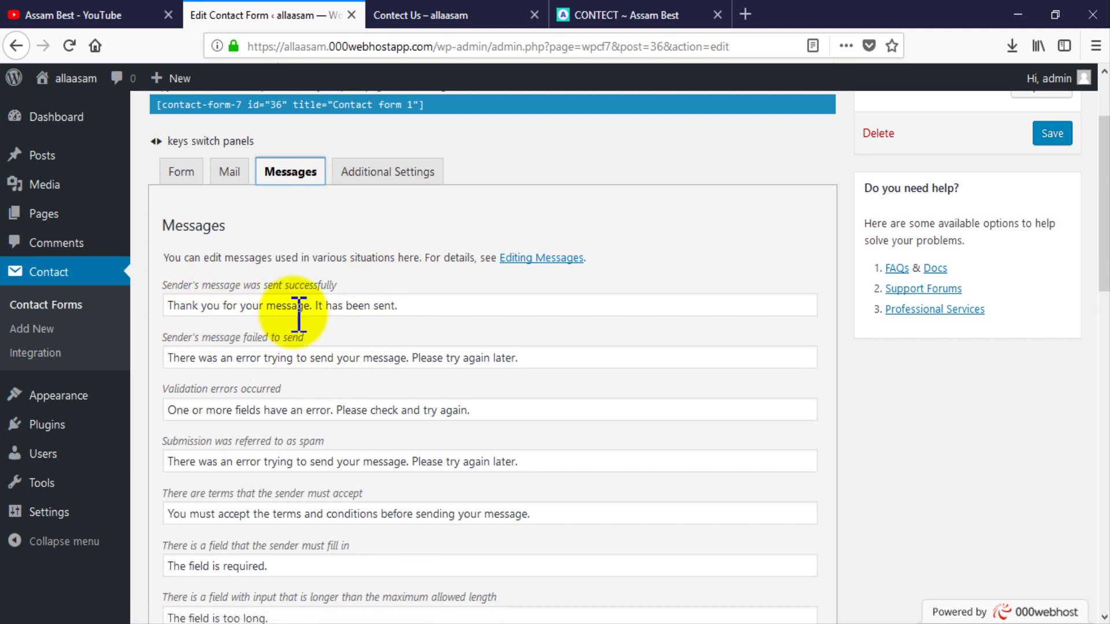
pyautogui.click(456, 17)
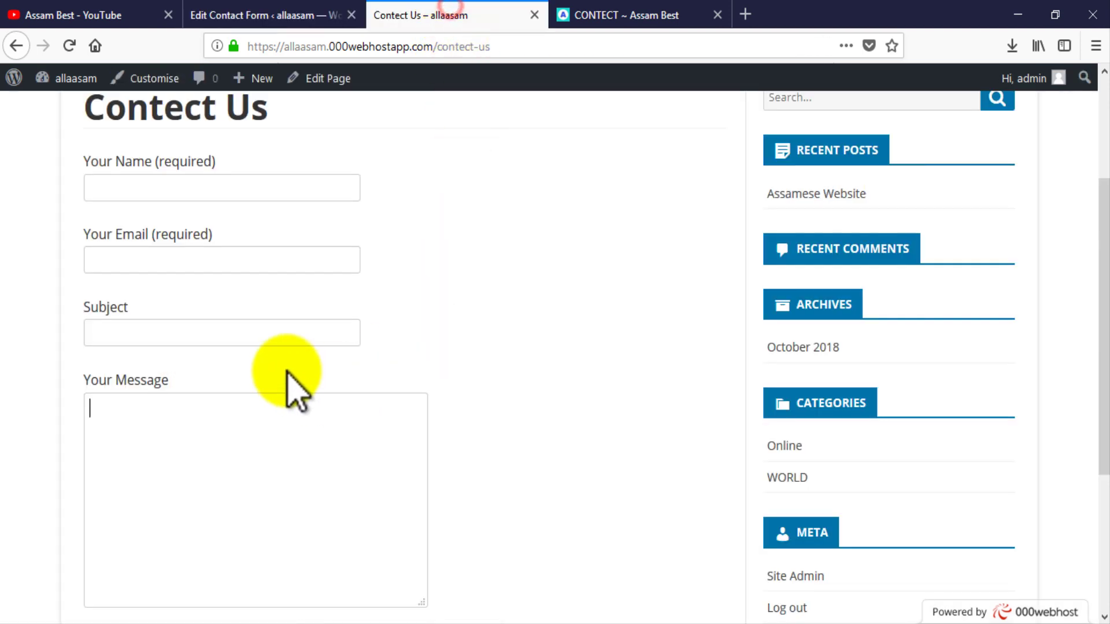
pyautogui.scroll(-1, 211, 492)
pyautogui.scroll(-3, 211, 492)
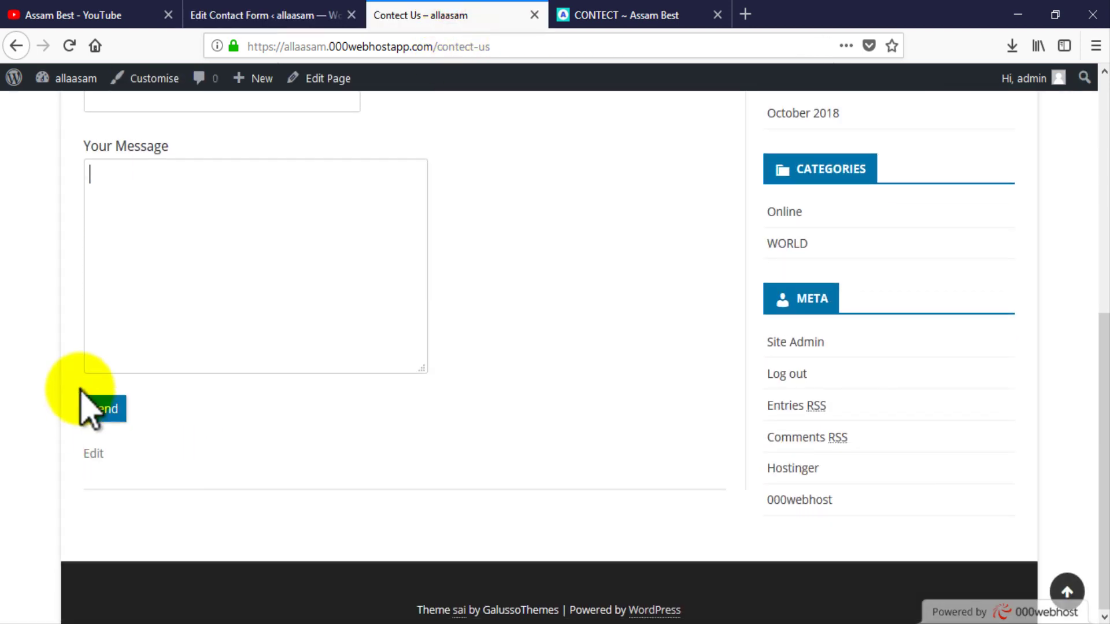
# Return to Contact form 1's messages and highlight the text shown when a sender's message was sent successfully
pyautogui.click(268, 16)
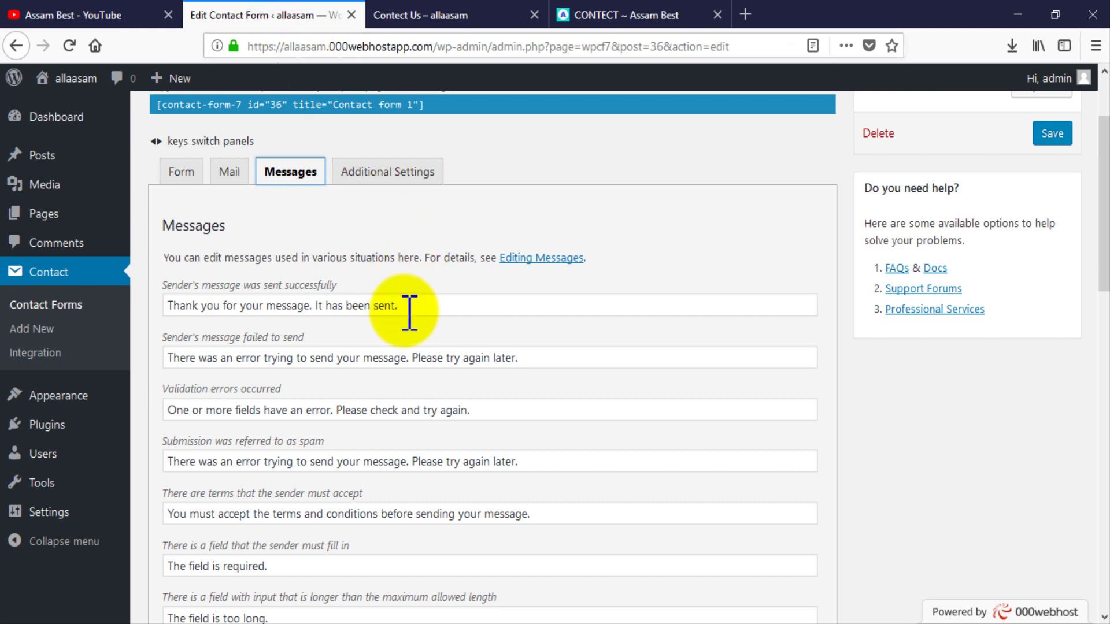
pyautogui.moveTo(407, 311); pyautogui.dragTo(333, 315)
pyautogui.moveTo(431, 313); pyautogui.dragTo(199, 312)
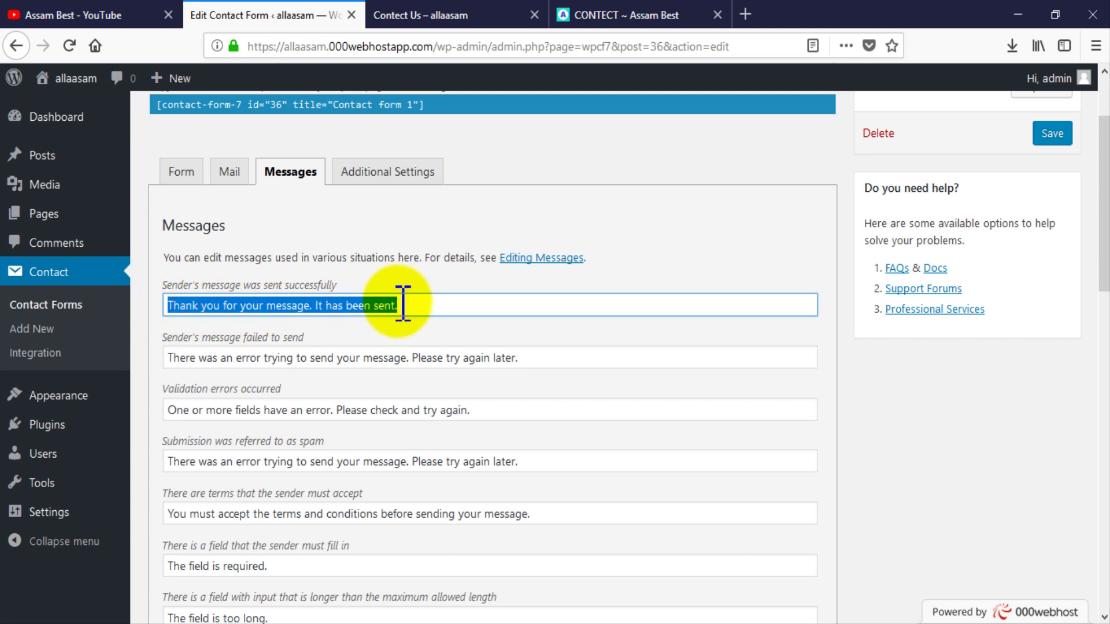
pyautogui.moveTo(410, 309); pyautogui.dragTo(119, 334)
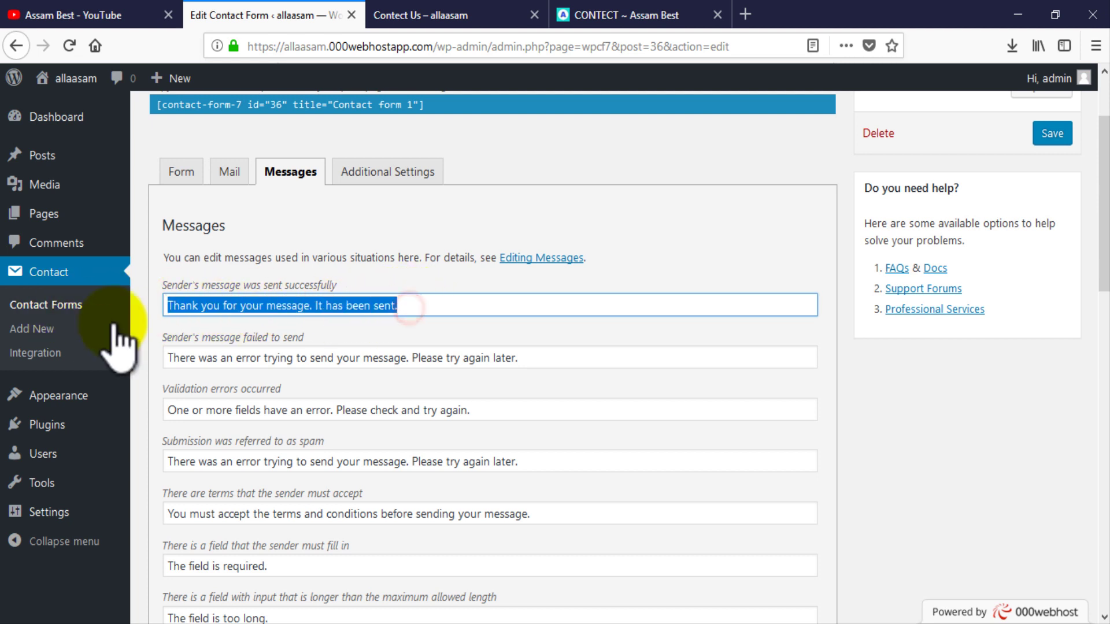
# Check the form's additional settings and look through its form template, then switch to the Assam Best YouTube channel page
pyautogui.click(407, 171)
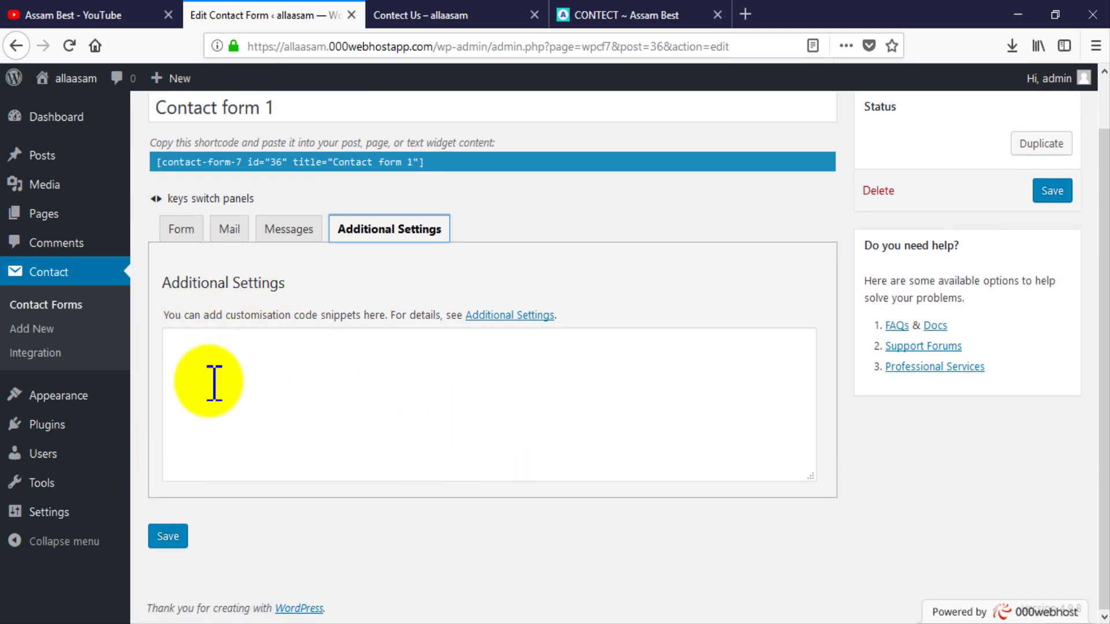
pyautogui.click(181, 230)
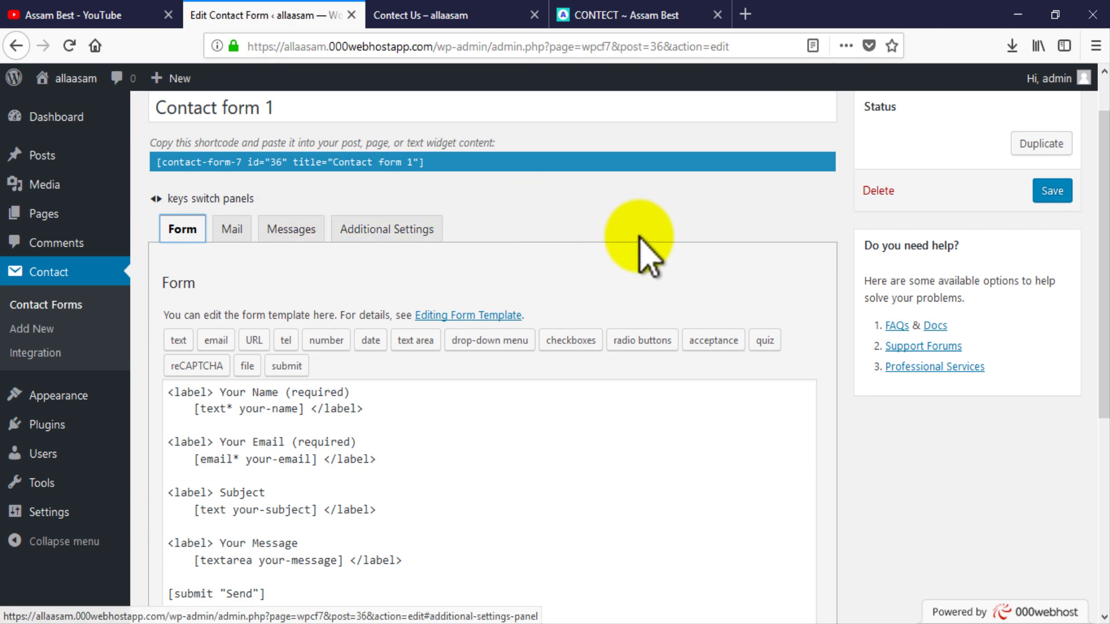
pyautogui.scroll(-5, 570, 371)
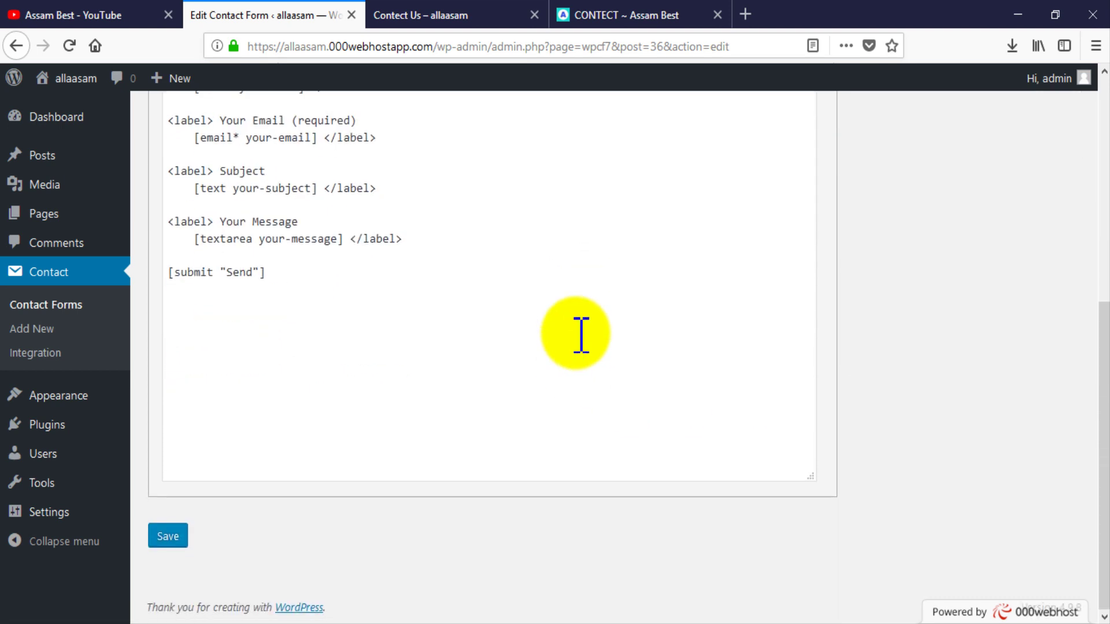
pyautogui.scroll(6, 577, 329)
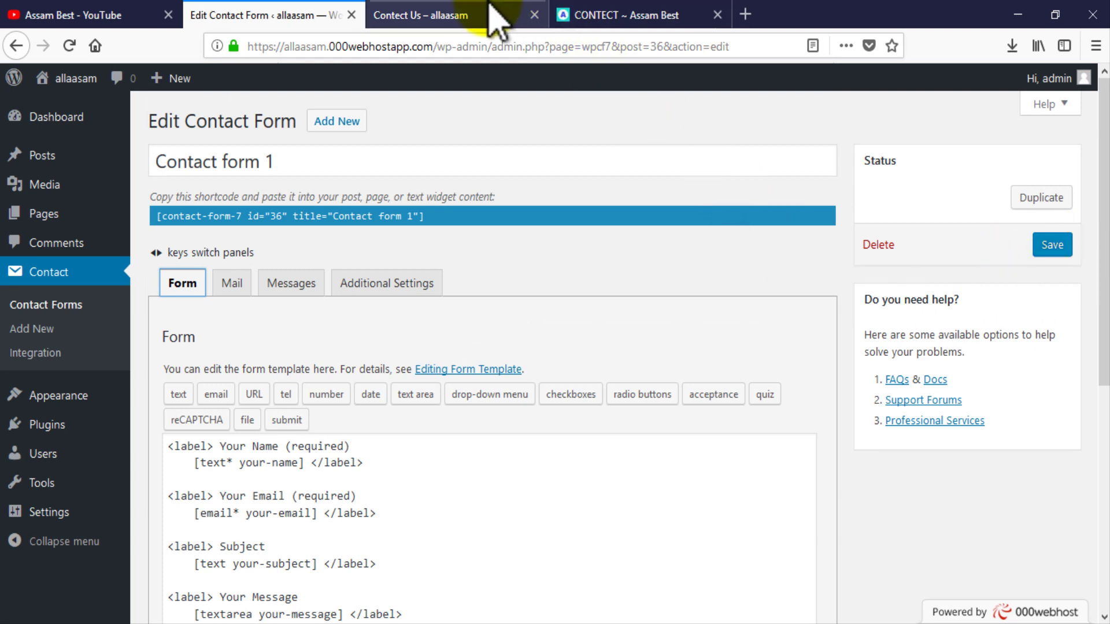
pyautogui.click(75, 14)
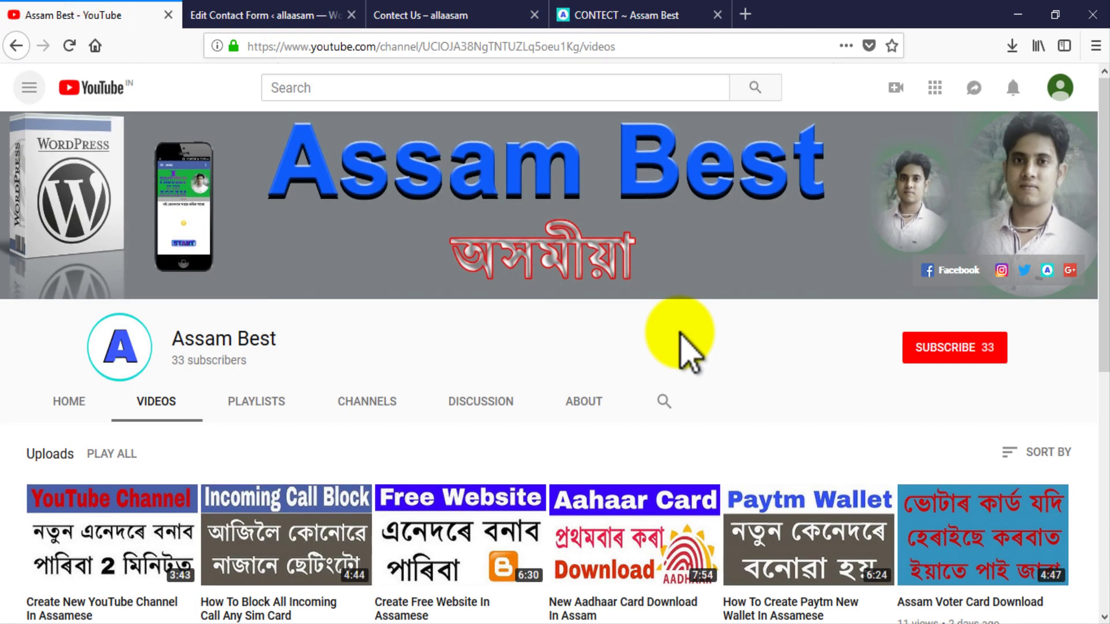